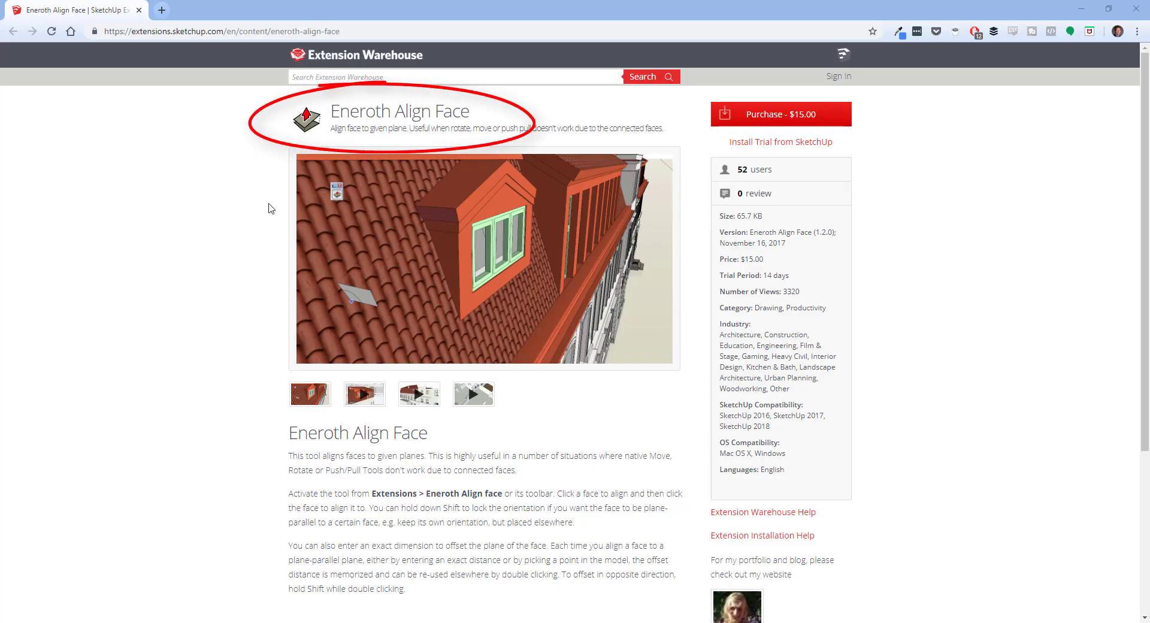
# - Scroll down the Align Face page to the author details and back up
pyautogui.scroll(-3, 269, 208)
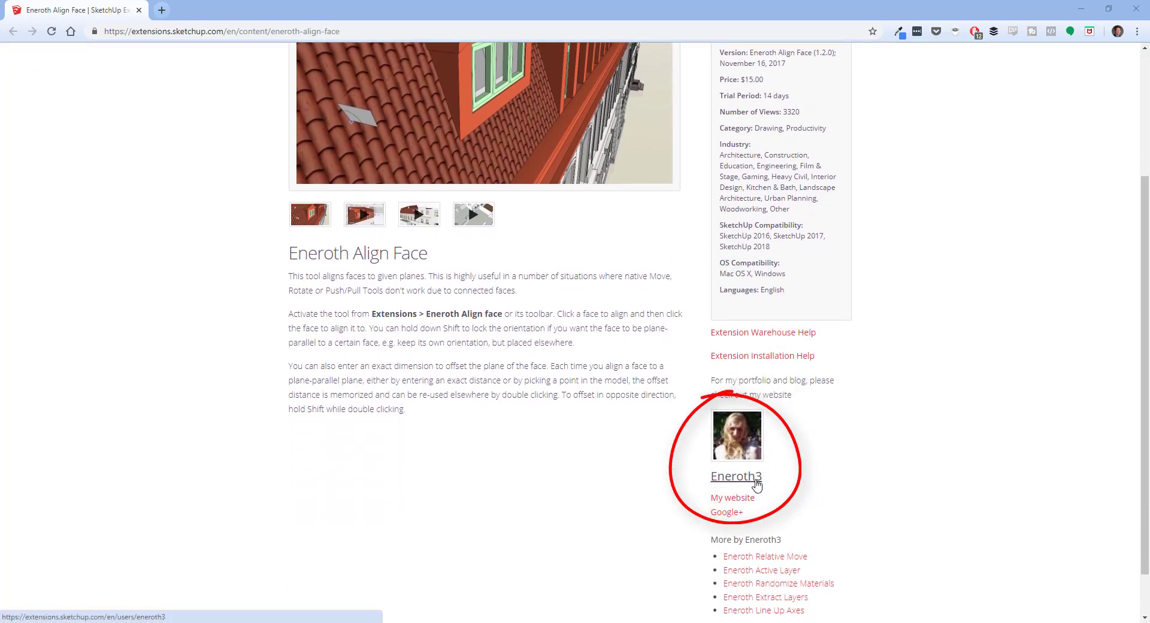
pyautogui.scroll(3, 756, 484)
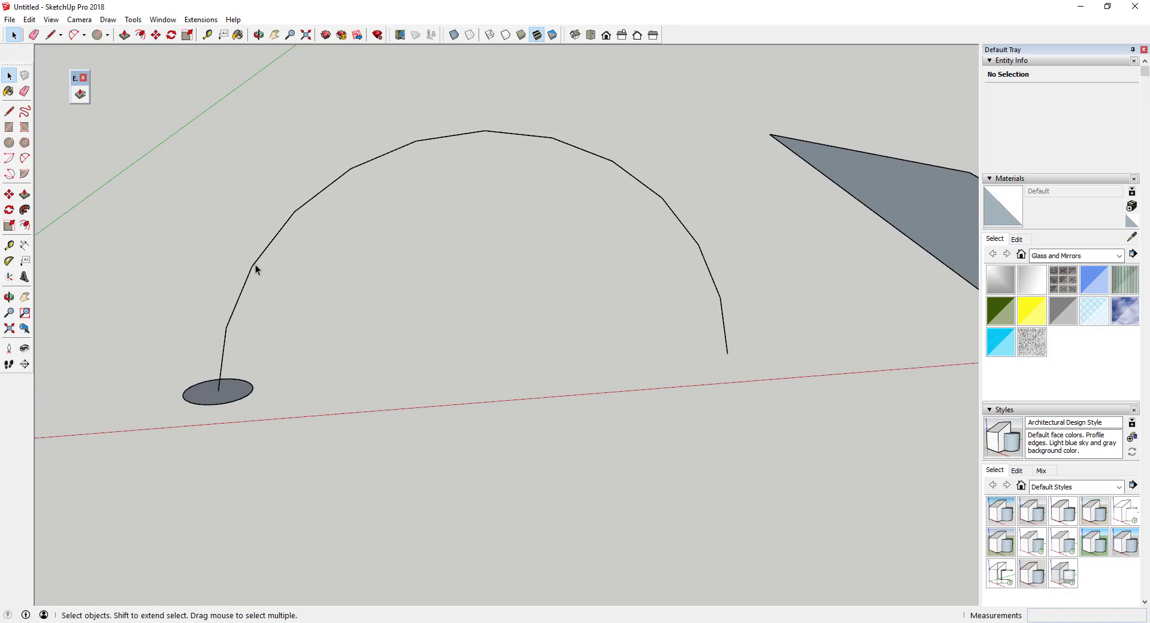
# - Sweep the circle along the arc with Follow Me to form a tube arch
pyautogui.click(25, 211)
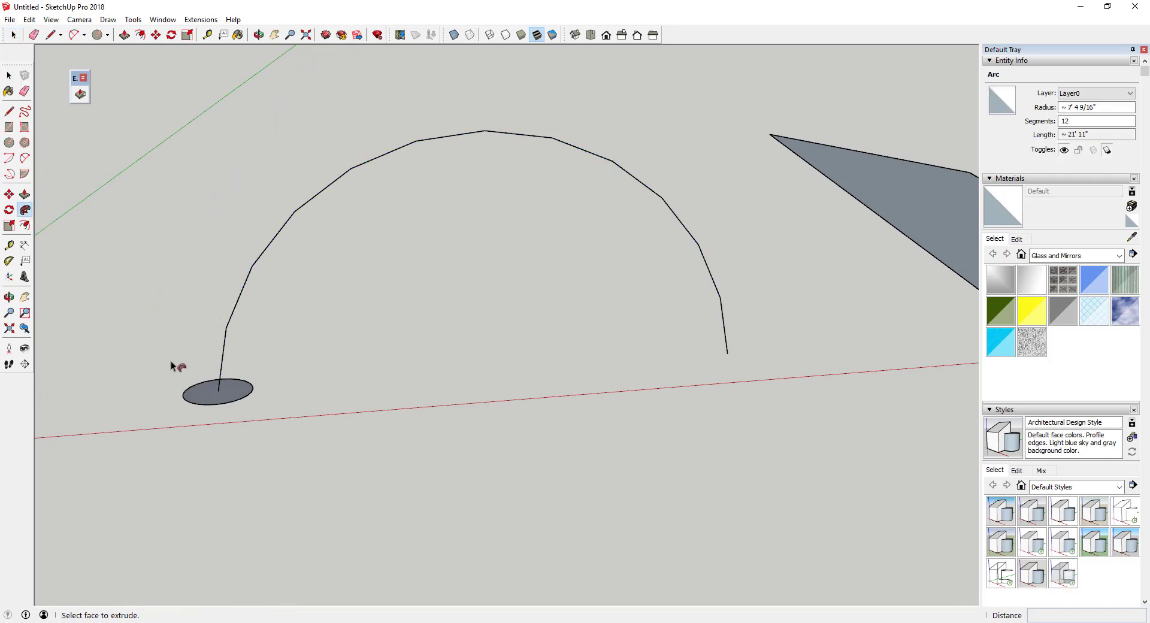
pyautogui.click(205, 392)
pyautogui.moveTo(221, 419); pyautogui.dragTo(225, 376, button='middle')
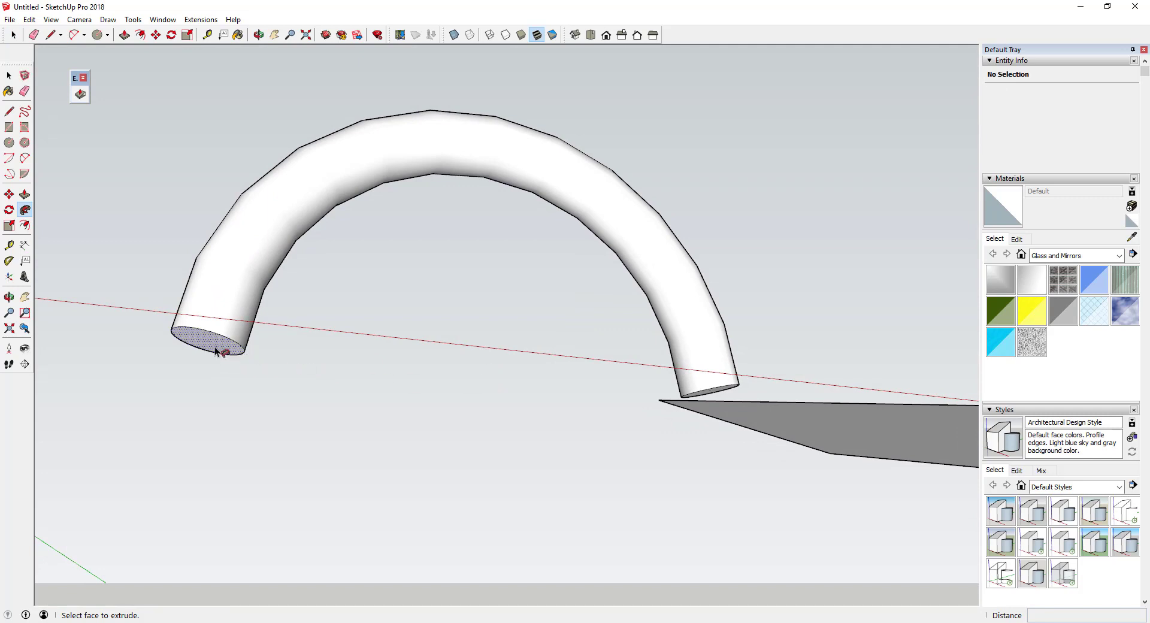
pyautogui.moveTo(214, 347); pyautogui.dragTo(165, 460, button='middle')
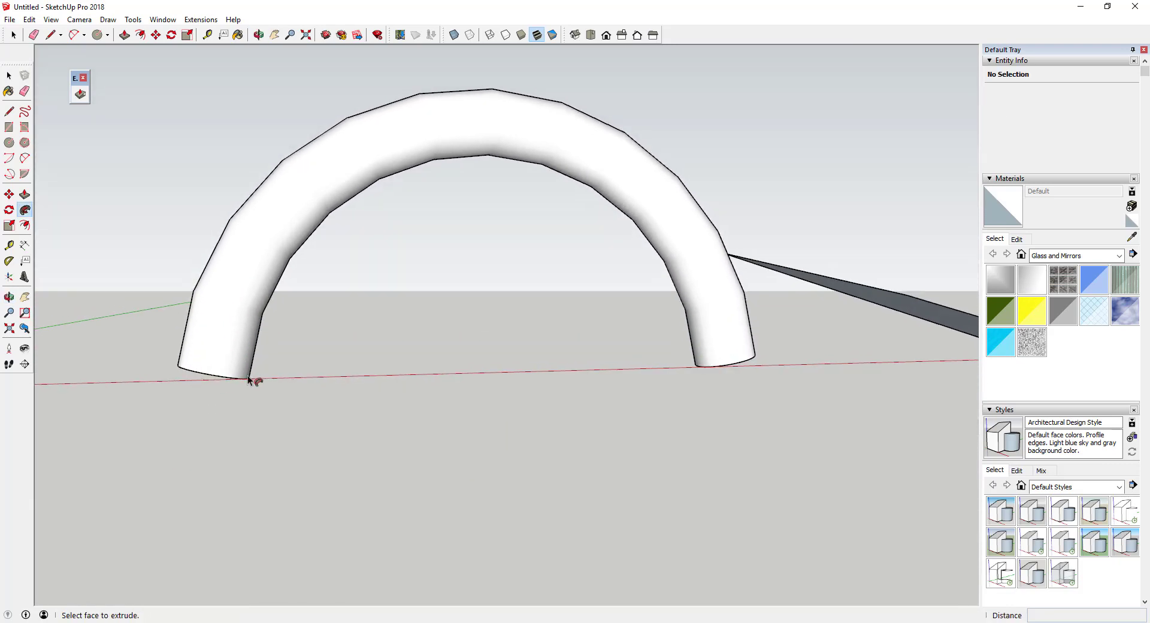
pyautogui.scroll(-5, 309, 362)
pyautogui.moveTo(380, 367); pyautogui.dragTo(469, 364, button='middle')
# - Draw a flat ground rectangle beneath the arch
pyautogui.press('r')
pyautogui.click(503, 328)
pyautogui.click(322, 411)
pyautogui.press('space')
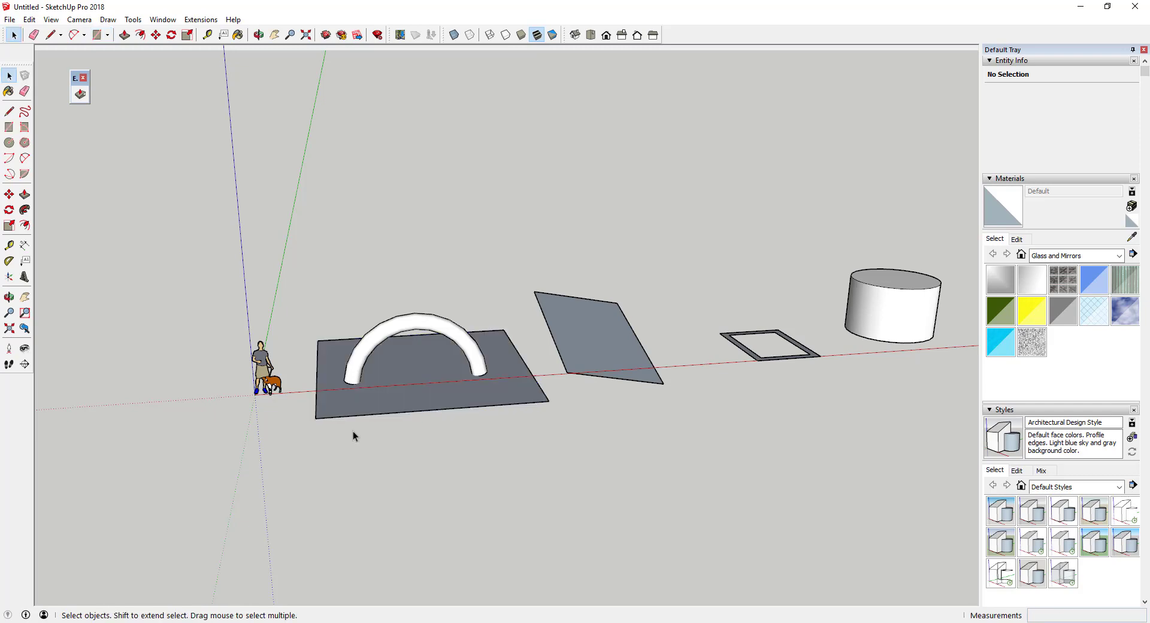
pyautogui.scroll(4, 359, 413)
pyautogui.scroll(3, 367, 374)
# - Inspect the arch feet where they poke unevenly through the ground plane
pyautogui.moveTo(283, 465); pyautogui.dragTo(262, 416, button='middle')
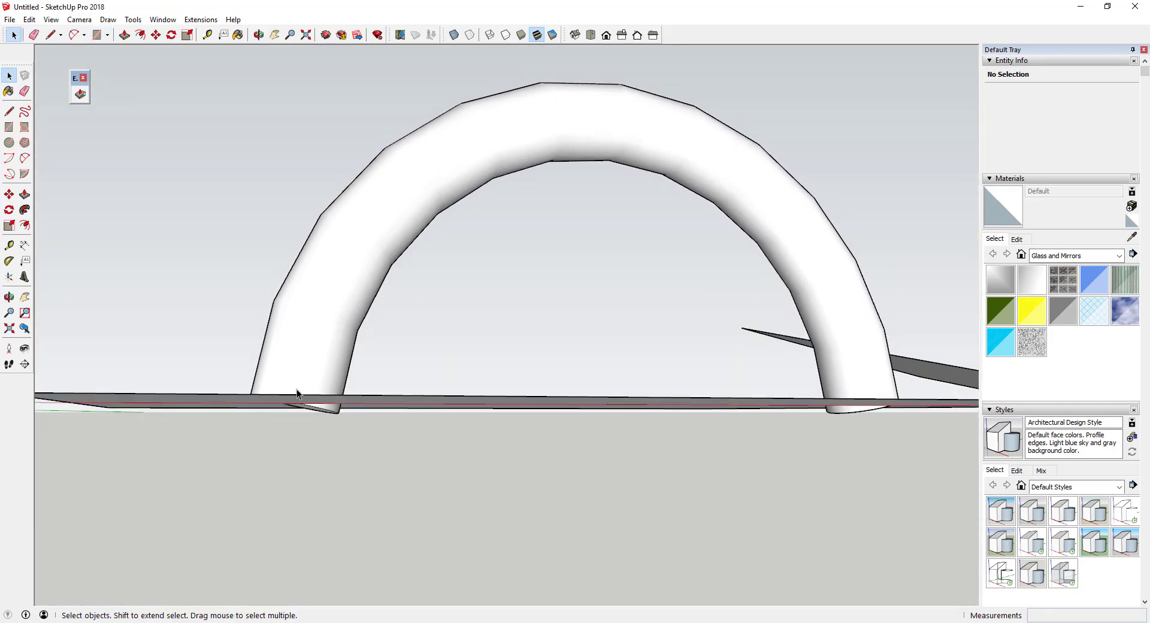
pyautogui.scroll(-5, 727, 358)
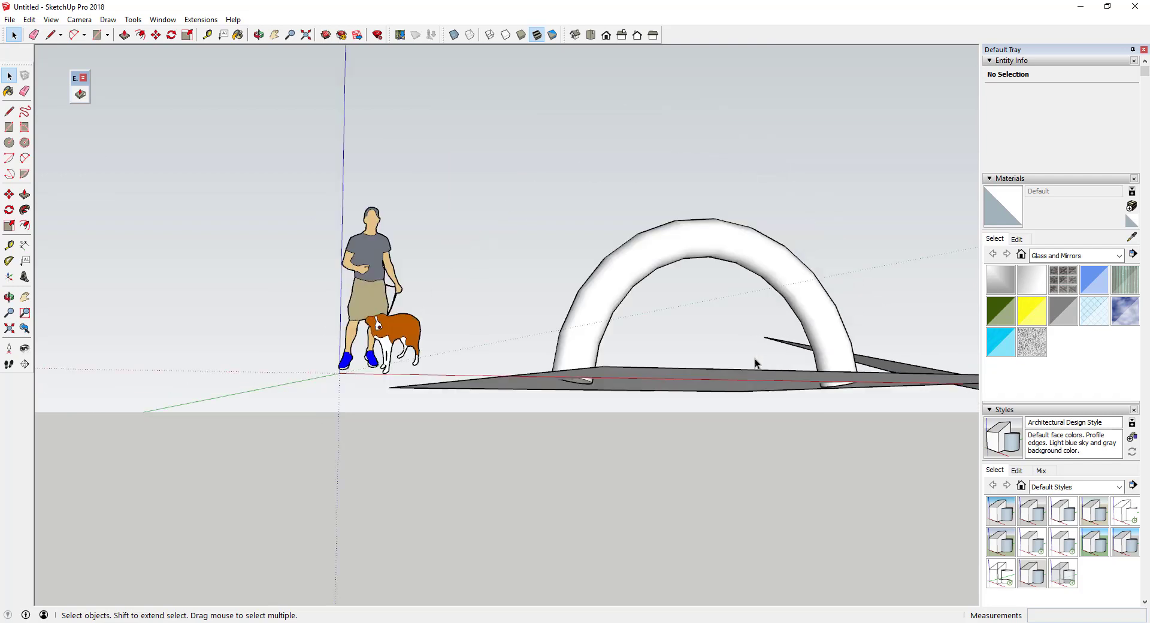
pyautogui.moveTo(728, 358); pyautogui.dragTo(635, 377, button='middle')
pyautogui.scroll(3, 669, 359)
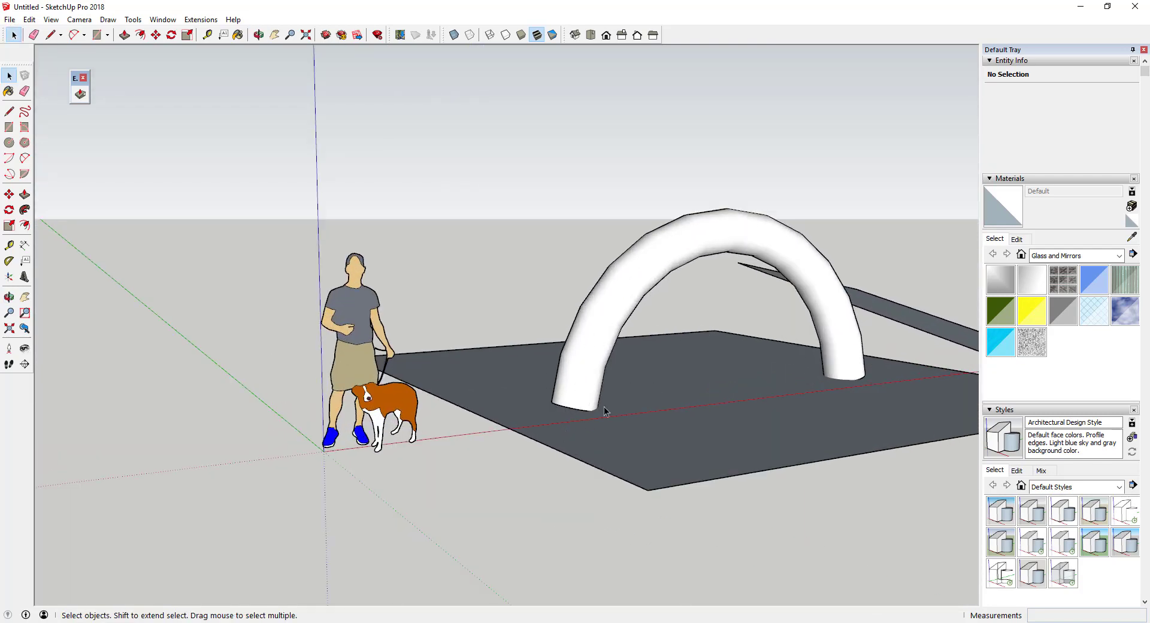
pyautogui.moveTo(604, 408); pyautogui.dragTo(663, 340, button='middle')
pyautogui.scroll(3, 663, 340)
pyautogui.moveTo(653, 388); pyautogui.dragTo(528, 372, button='middle')
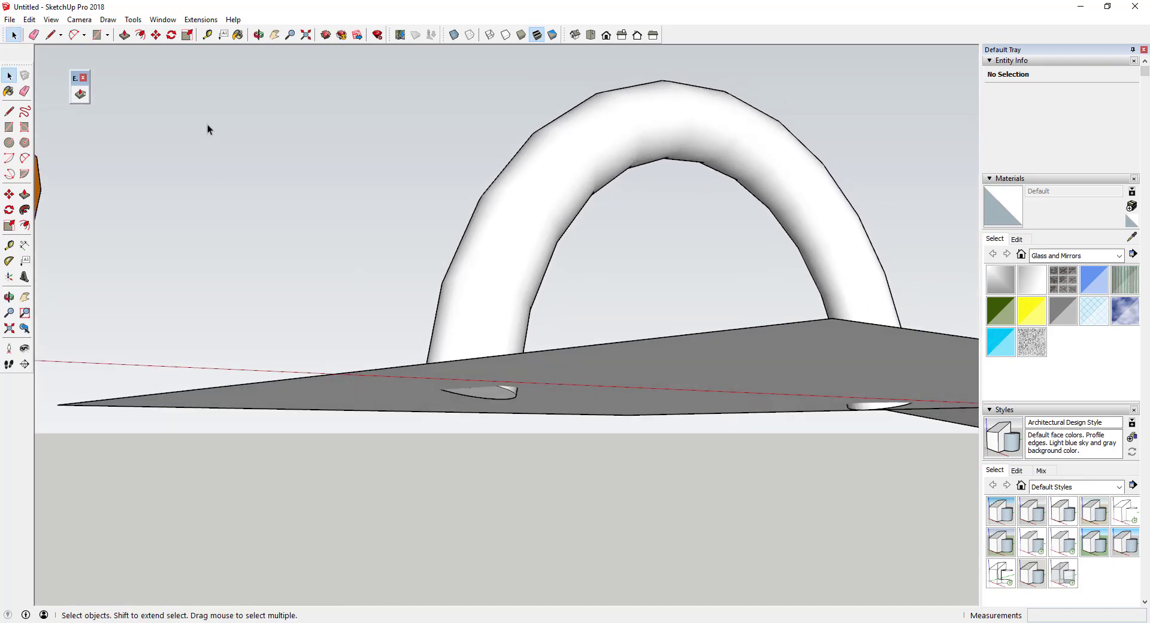
# - Align the first arch foot's end face to the ground rectangle with Align Face
pyautogui.click(80, 94)
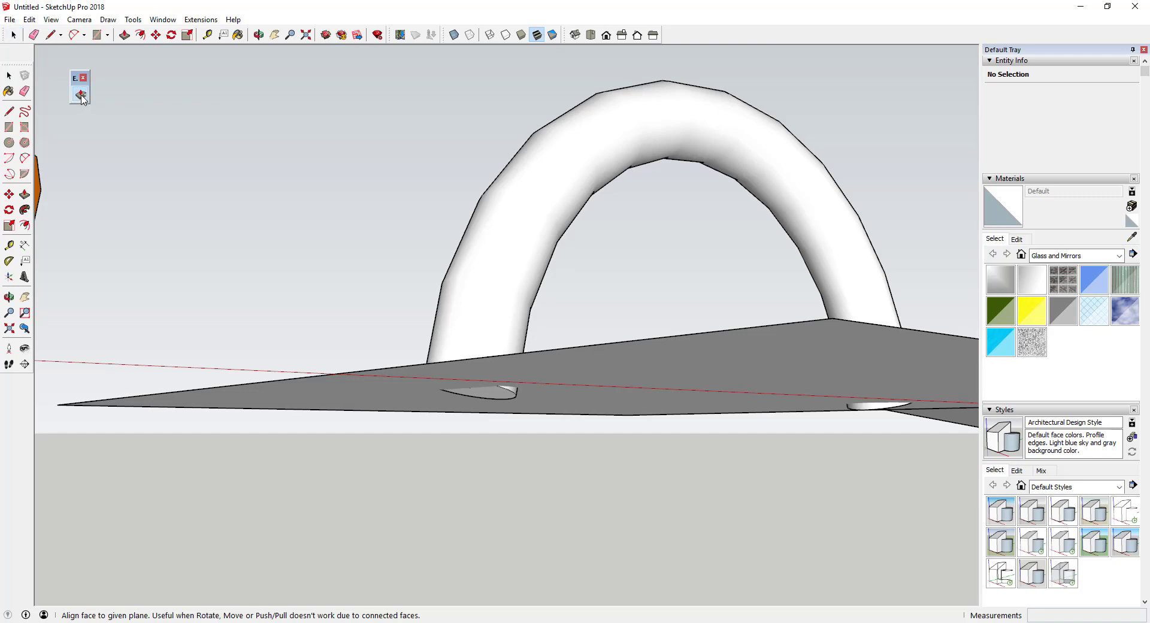
pyautogui.click(500, 395)
pyautogui.moveTo(578, 380); pyautogui.dragTo(539, 465, button='middle')
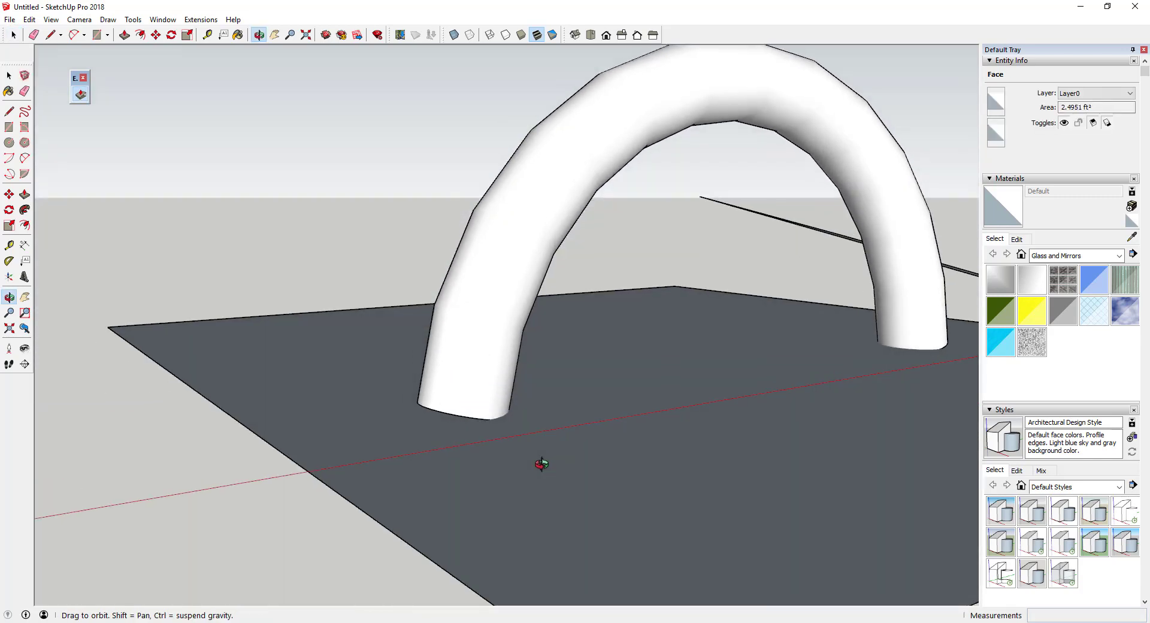
pyautogui.press('Escape')
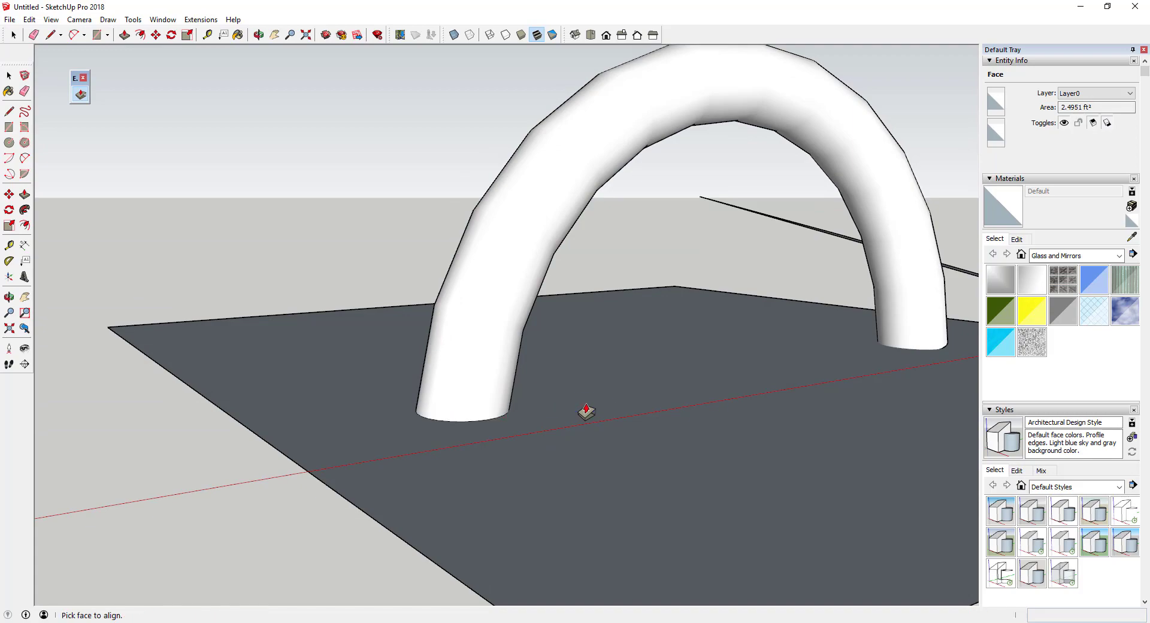
pyautogui.press('o')
pyautogui.moveTo(503, 401); pyautogui.dragTo(516, 233)
pyautogui.moveTo(516, 233); pyautogui.dragTo(437, 351, button='middle')
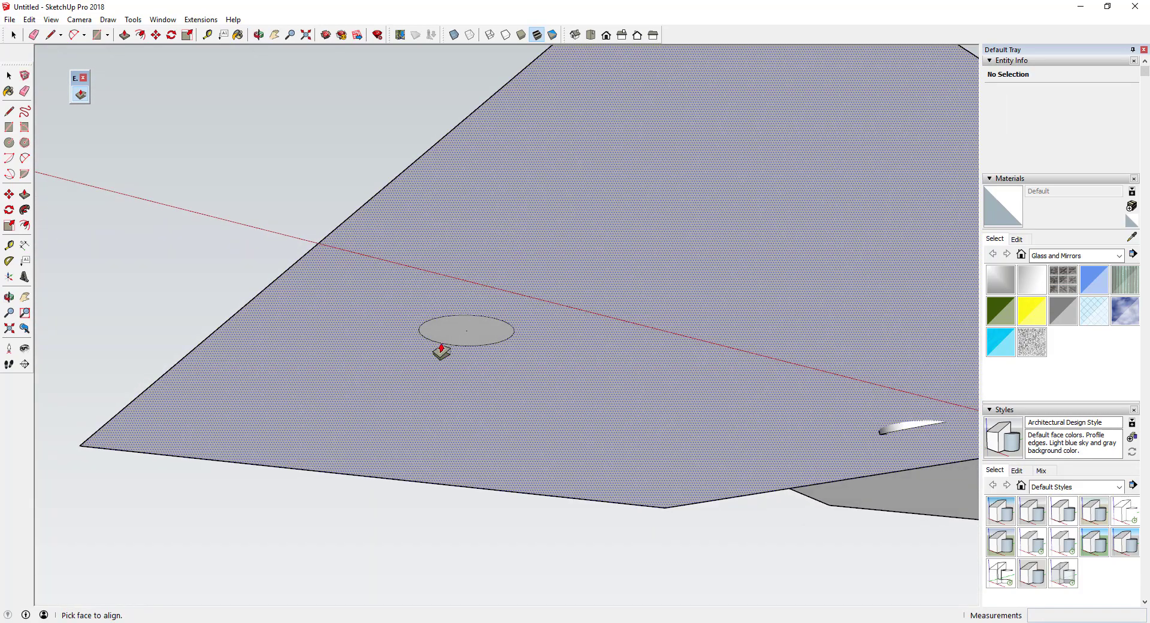
pyautogui.click(457, 341)
pyautogui.moveTo(710, 353); pyautogui.dragTo(637, 300, button='middle')
pyautogui.click(644, 304)
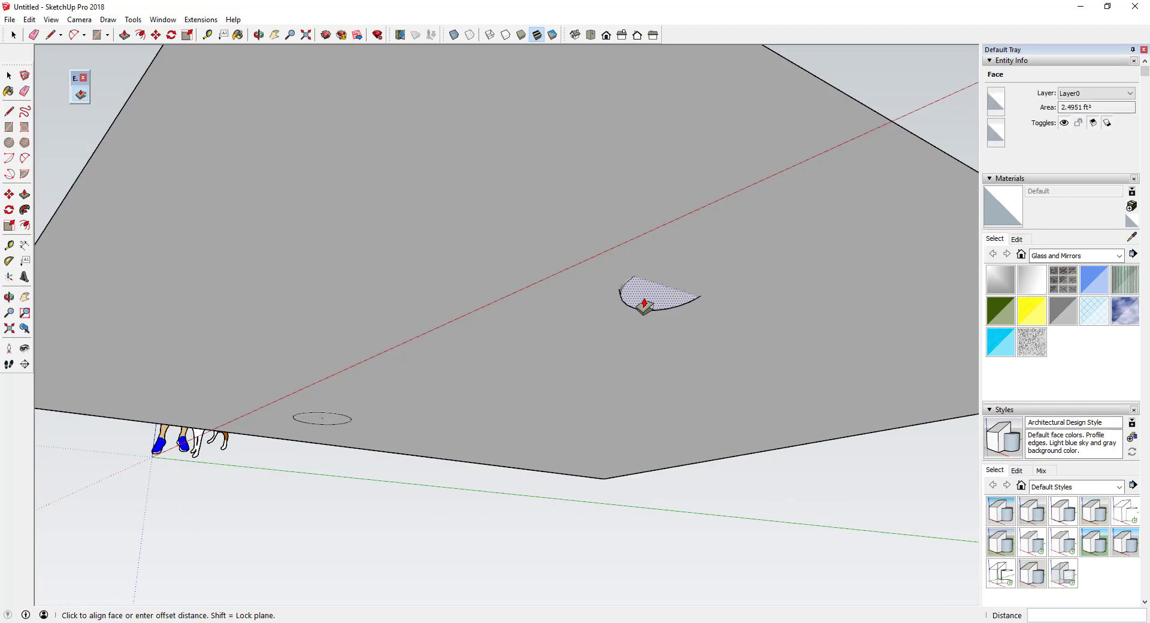
pyautogui.click(699, 226)
# - Align the second arch foot's end face to the ground, then pick the ground rectangle face
pyautogui.moveTo(585, 160); pyautogui.dragTo(239, 264, button='middle')
pyautogui.click(464, 121)
pyautogui.scroll(-5, 742, 341)
pyautogui.moveTo(712, 343); pyautogui.dragTo(745, 300, button='middle')
pyautogui.click(745, 300)
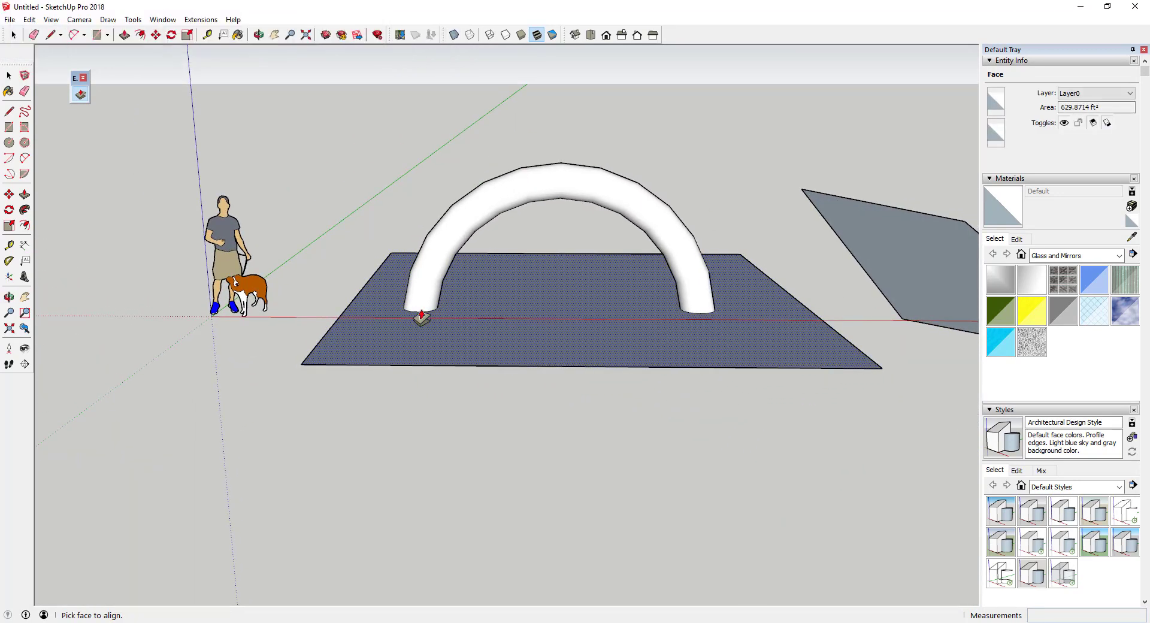
pyautogui.click(422, 267)
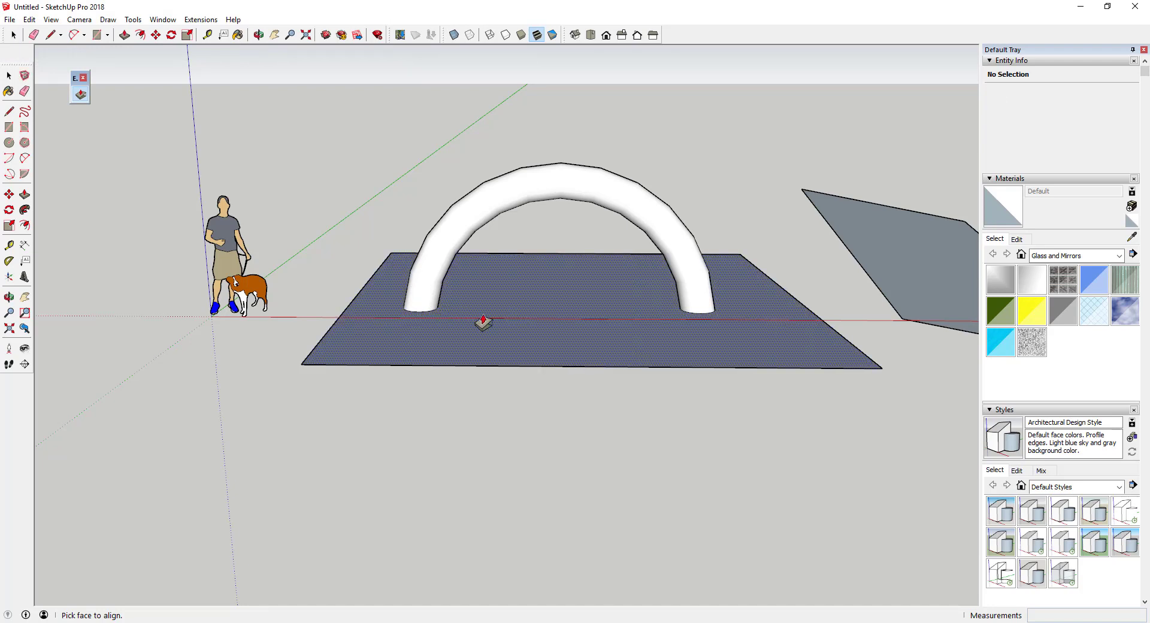
pyautogui.scroll(-3, 488, 318)
pyautogui.click(488, 289)
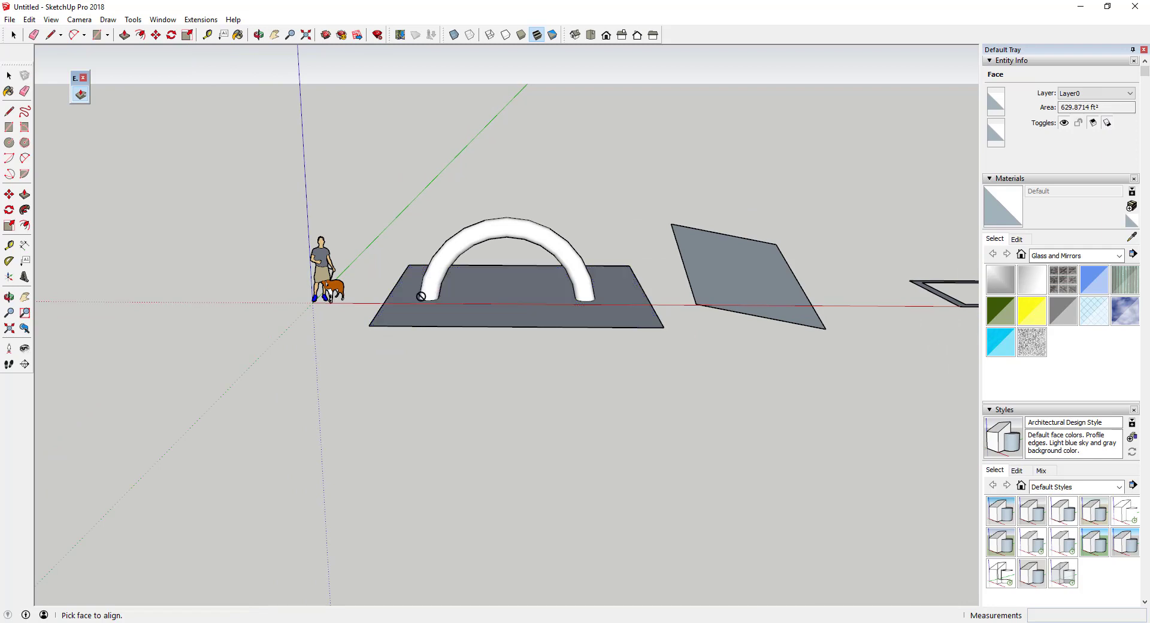
# - Preview aligning the square frame face to the tilted plane, then cancel and return to Select
pyautogui.scroll(-3, 399, 279)
pyautogui.scroll(3, 672, 238)
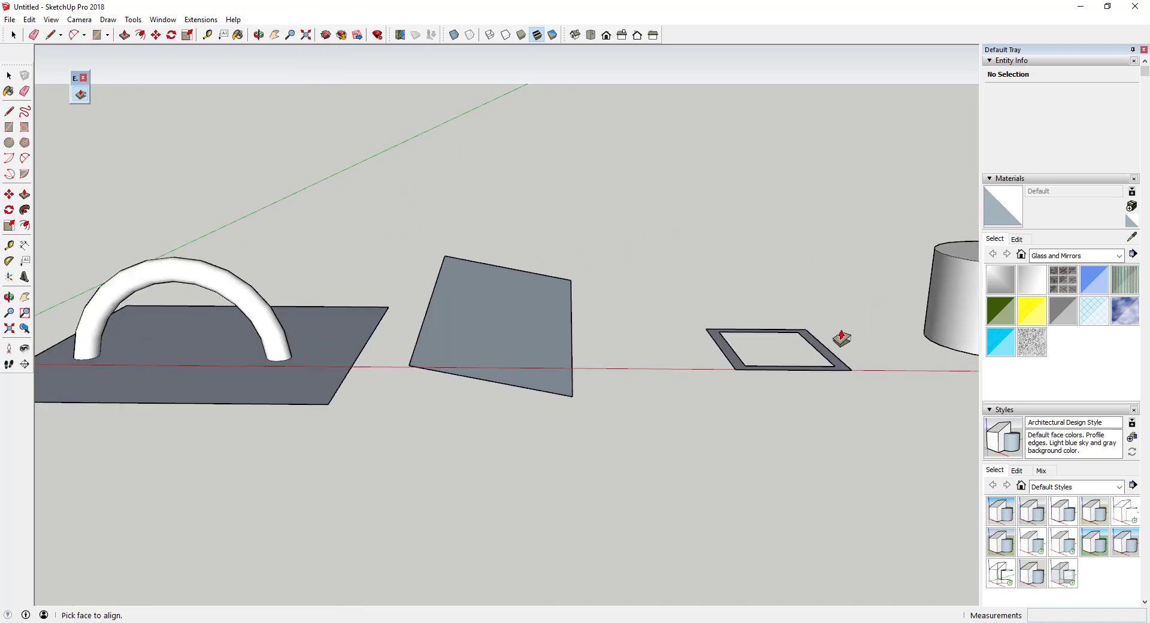
pyautogui.moveTo(842, 334); pyautogui.dragTo(624, 407, button='middle')
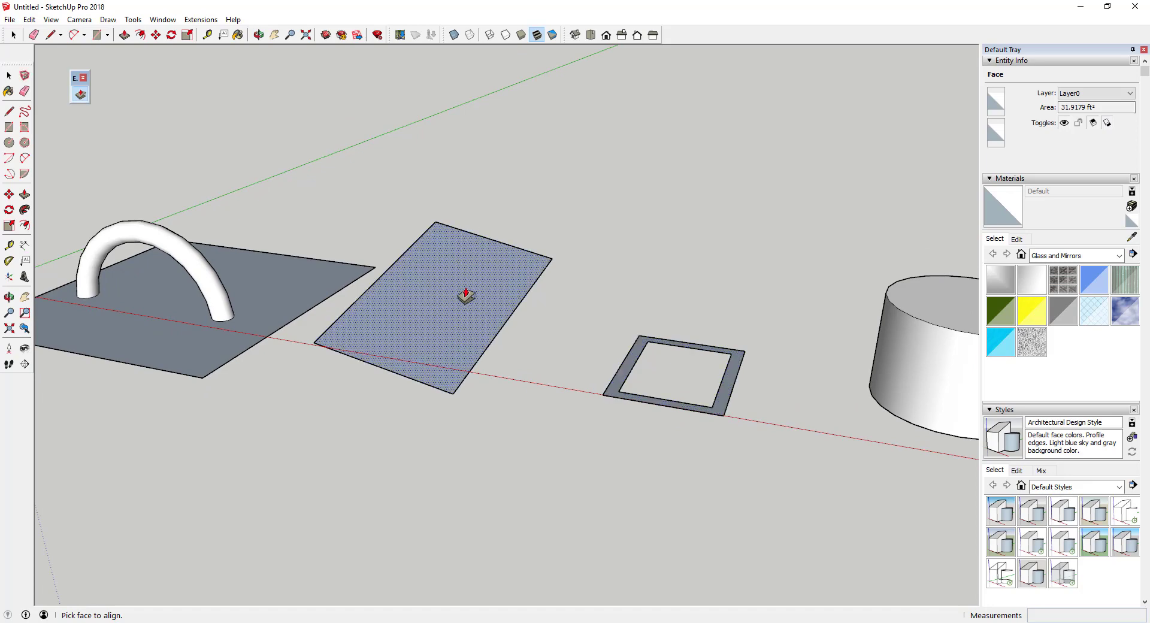
pyautogui.moveTo(465, 293); pyautogui.dragTo(467, 329, button='middle')
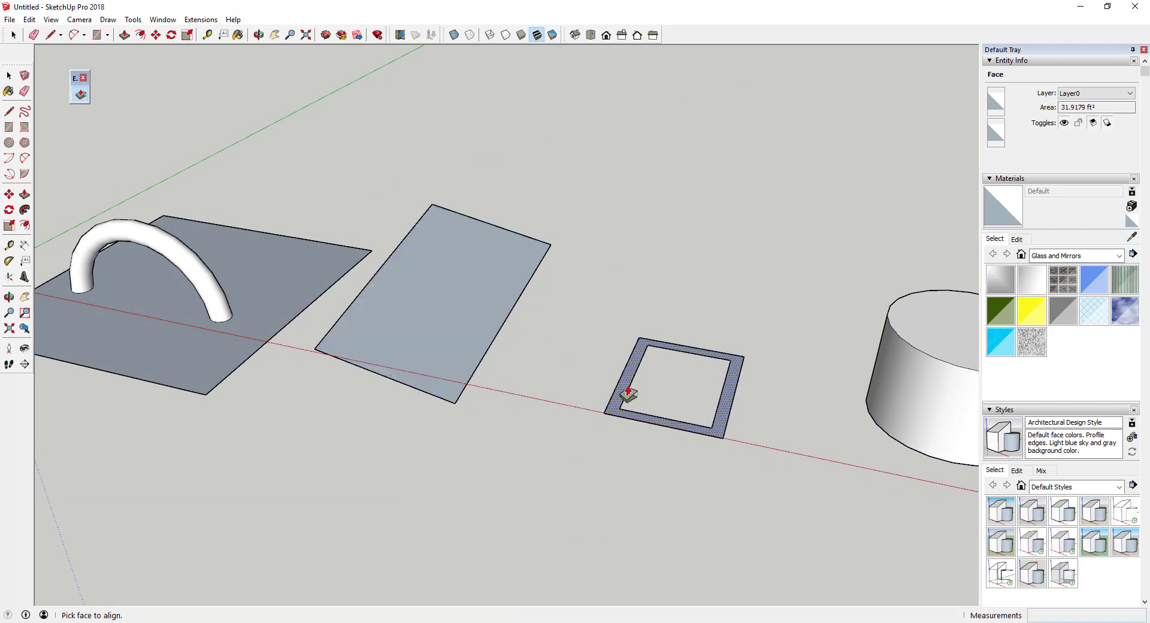
pyautogui.click(628, 392)
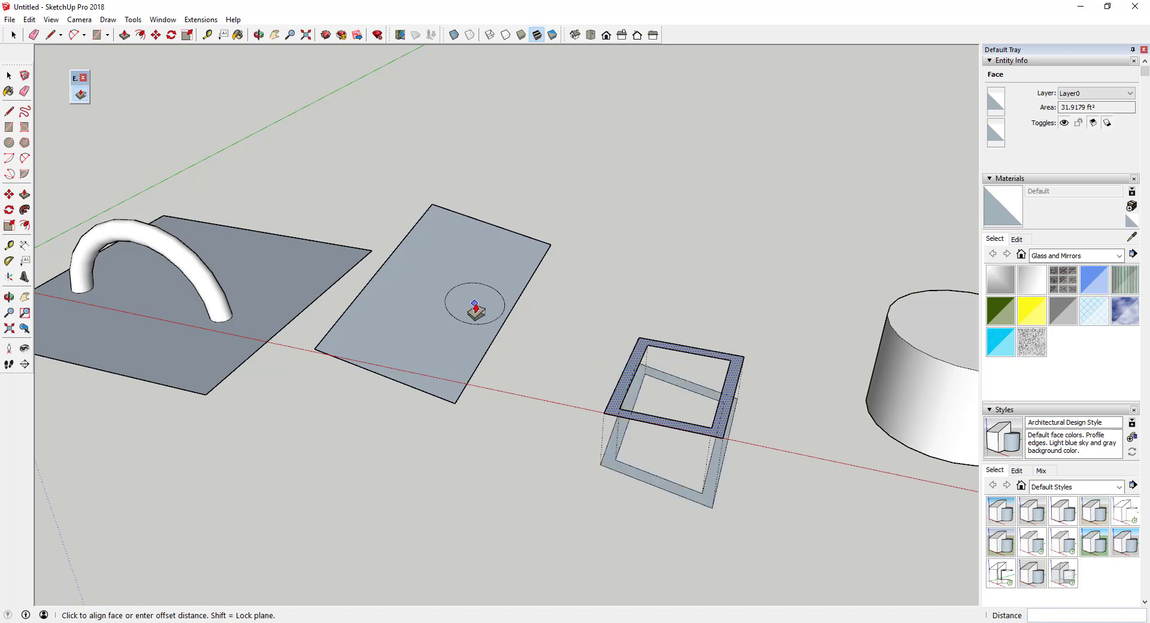
pyautogui.moveTo(483, 294); pyautogui.dragTo(501, 310, button='middle')
pyautogui.press('Escape')
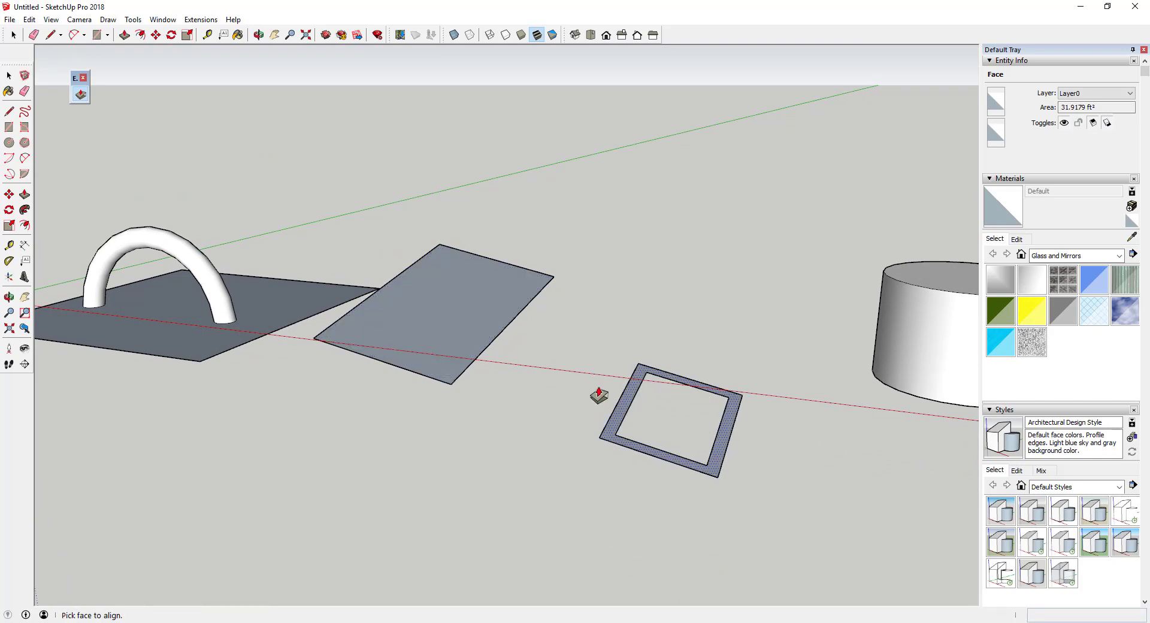
pyautogui.click(633, 371)
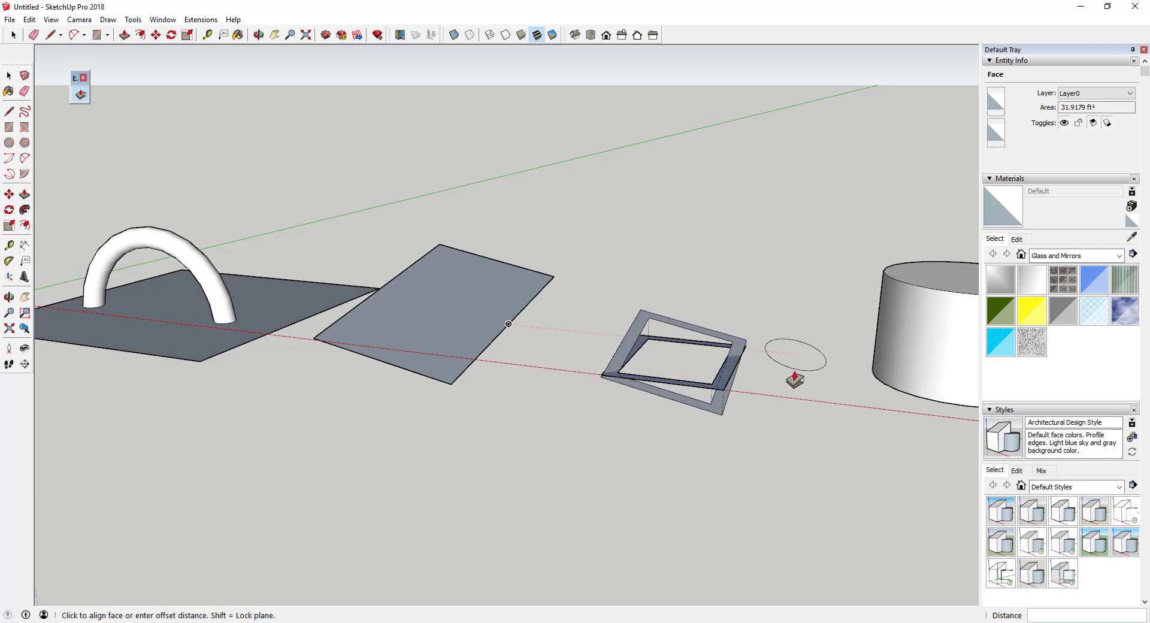
pyautogui.press('Escape')
pyautogui.press('space')
# - Push/pull the square frame upward into an open-topped box
pyautogui.scroll(-3, 638, 336)
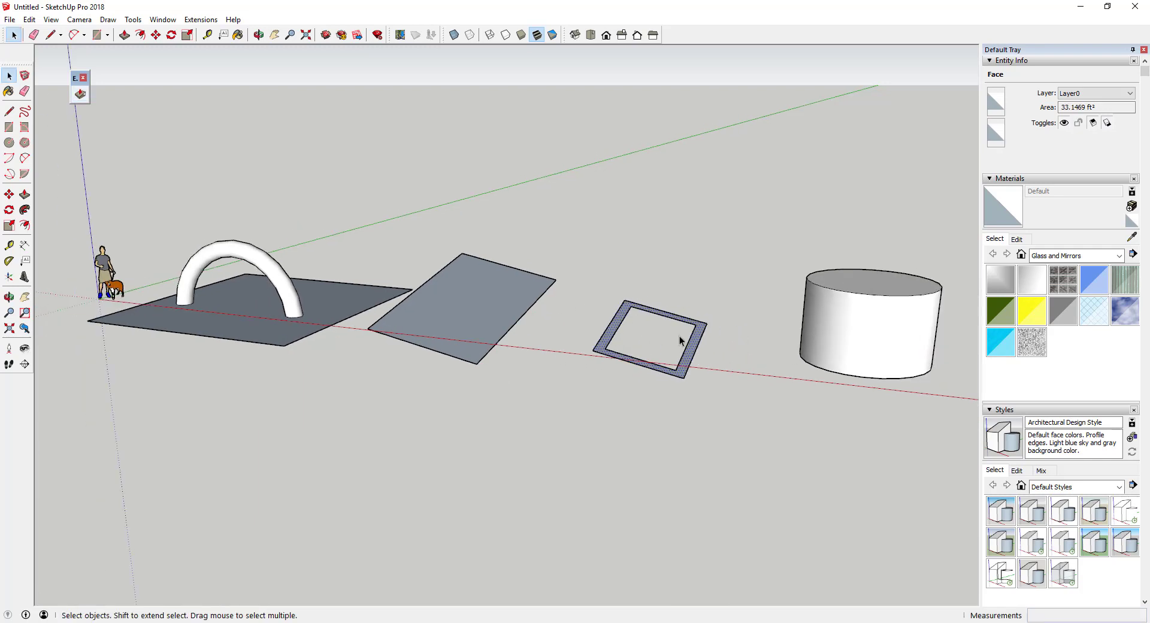
pyautogui.scroll(4, 637, 362)
pyautogui.moveTo(637, 362); pyautogui.dragTo(485, 336, button='middle')
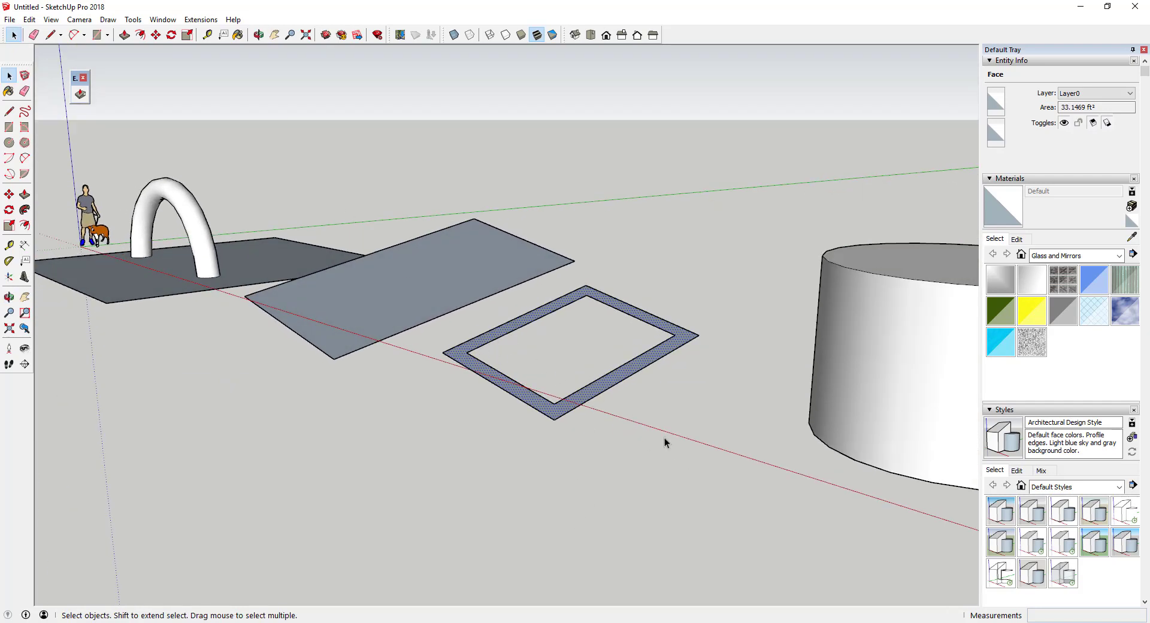
pyautogui.moveTo(631, 418); pyautogui.dragTo(639, 362, button='middle')
pyautogui.press('o')
pyautogui.press('space')
pyautogui.press('p')
pyautogui.moveTo(561, 315); pyautogui.dragTo(585, 264)
pyautogui.press('space')
# - Try aligning the cylinder's top face with Align Face, then cancel it
pyautogui.moveTo(493, 275); pyautogui.dragTo(338, 281, button='middle')
pyautogui.scroll(-5, 339, 282)
pyautogui.scroll(1, 764, 269)
pyautogui.moveTo(763, 270); pyautogui.dragTo(731, 314, button='middle')
pyautogui.click(704, 313)
pyautogui.click(80, 94)
pyautogui.click(660, 313)
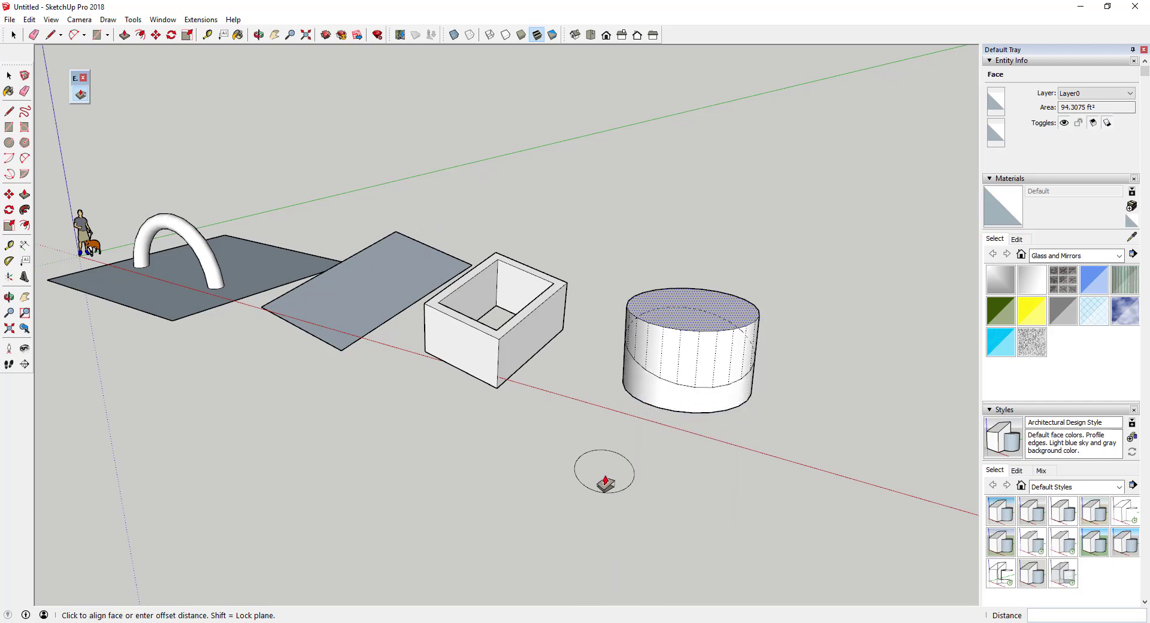
pyautogui.press('Escape')
pyautogui.moveTo(673, 411); pyautogui.dragTo(777, 295, button='middle')
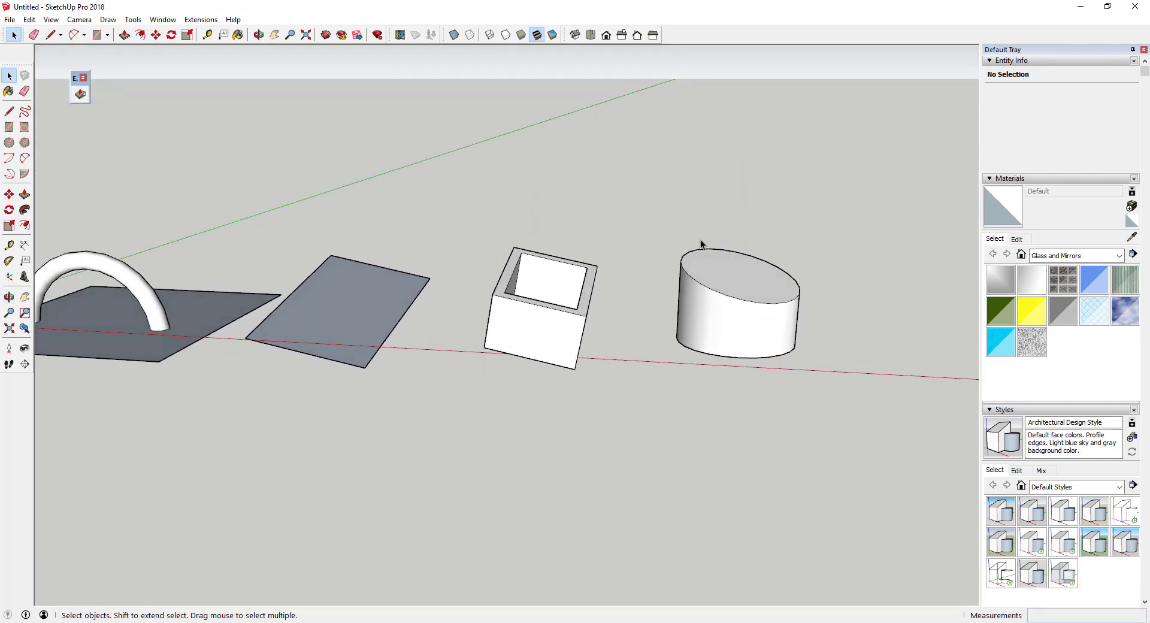
# - Align the lower annex's flat top face to the house's sloped roof face
pyautogui.scroll(-5, 372, 328)
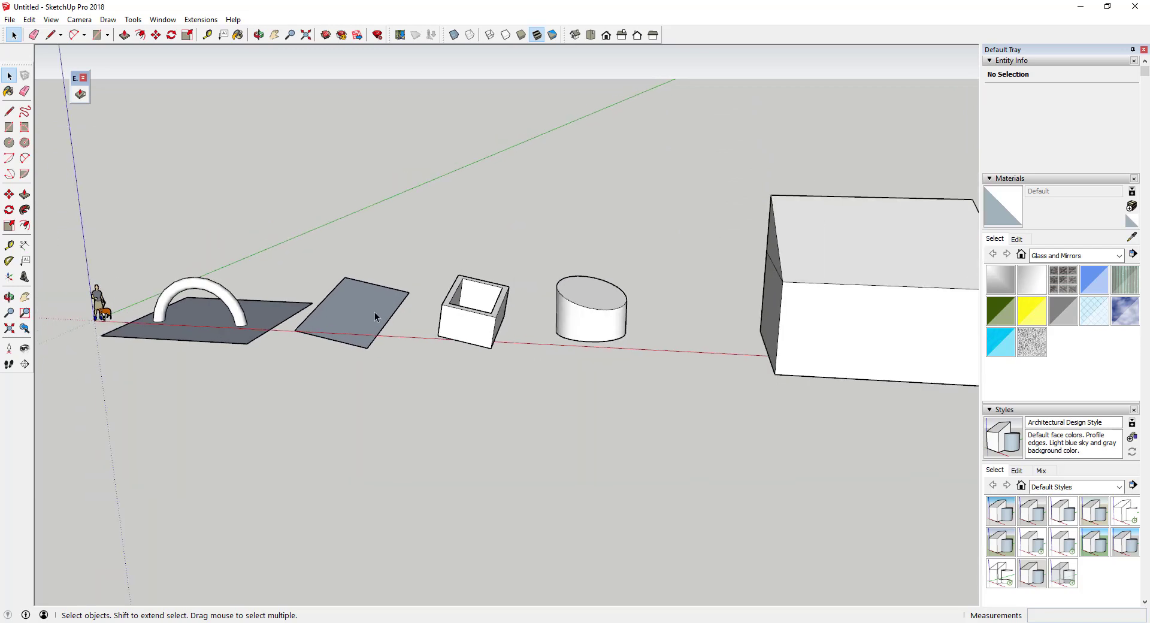
pyautogui.scroll(6, 665, 279)
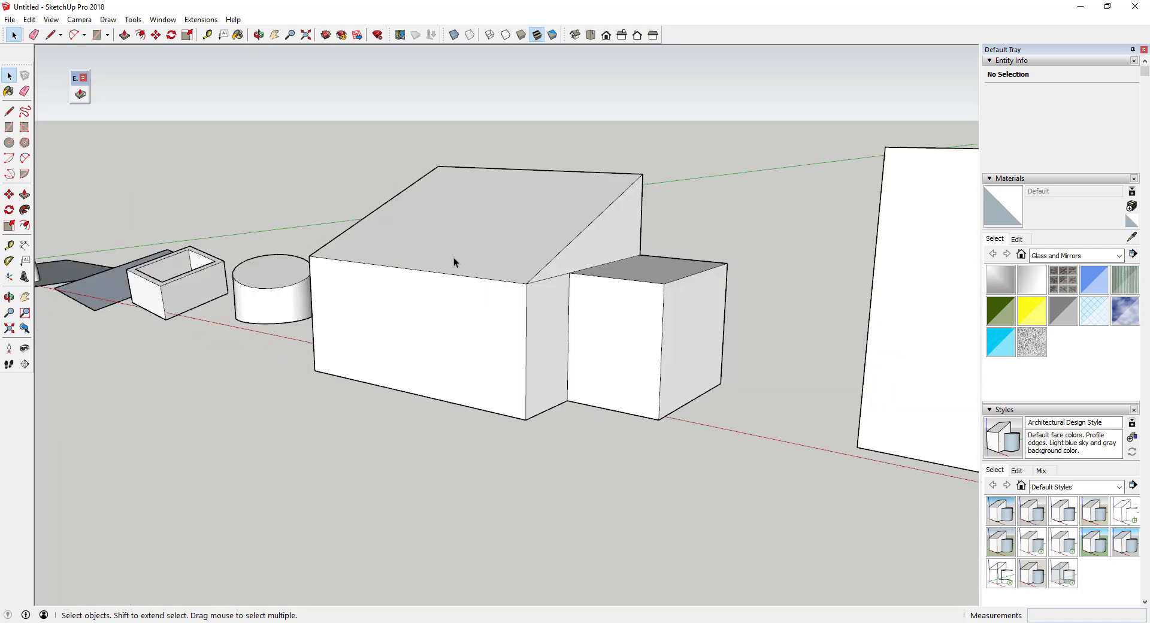
pyautogui.moveTo(664, 202); pyautogui.dragTo(764, 285, button='middle')
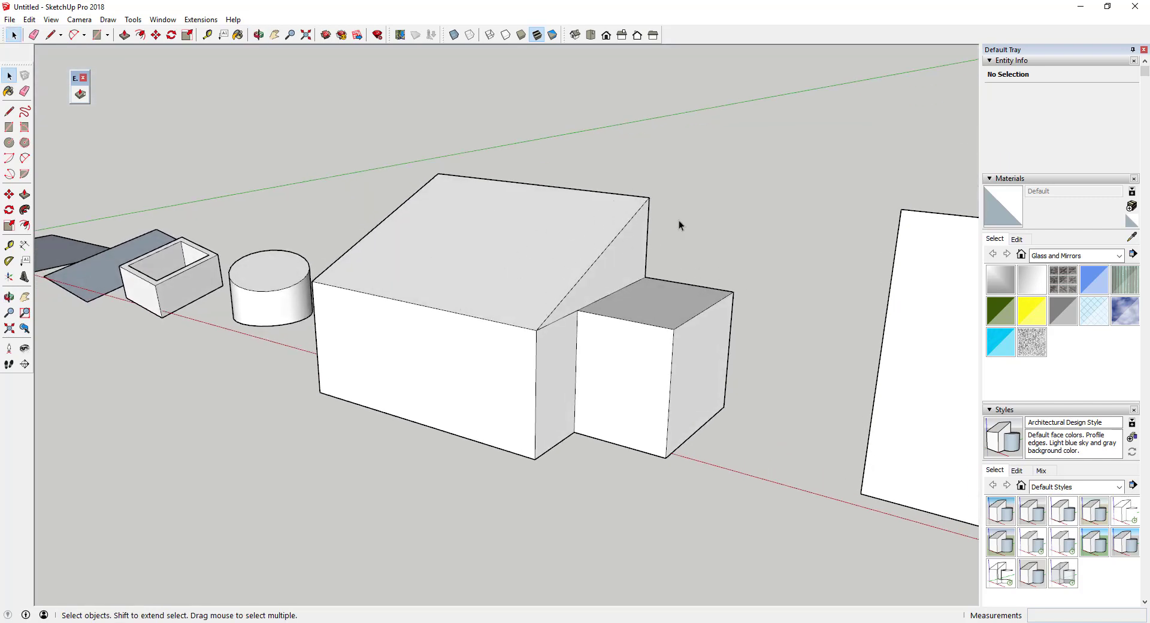
pyautogui.click(657, 308)
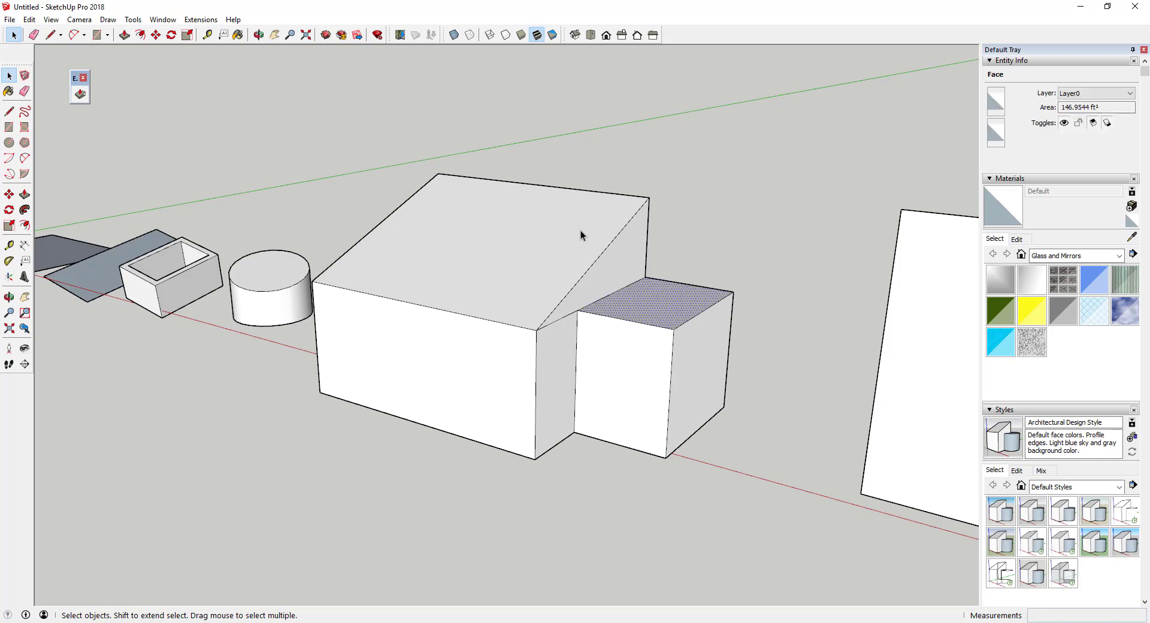
pyautogui.click(80, 95)
pyautogui.click(665, 309)
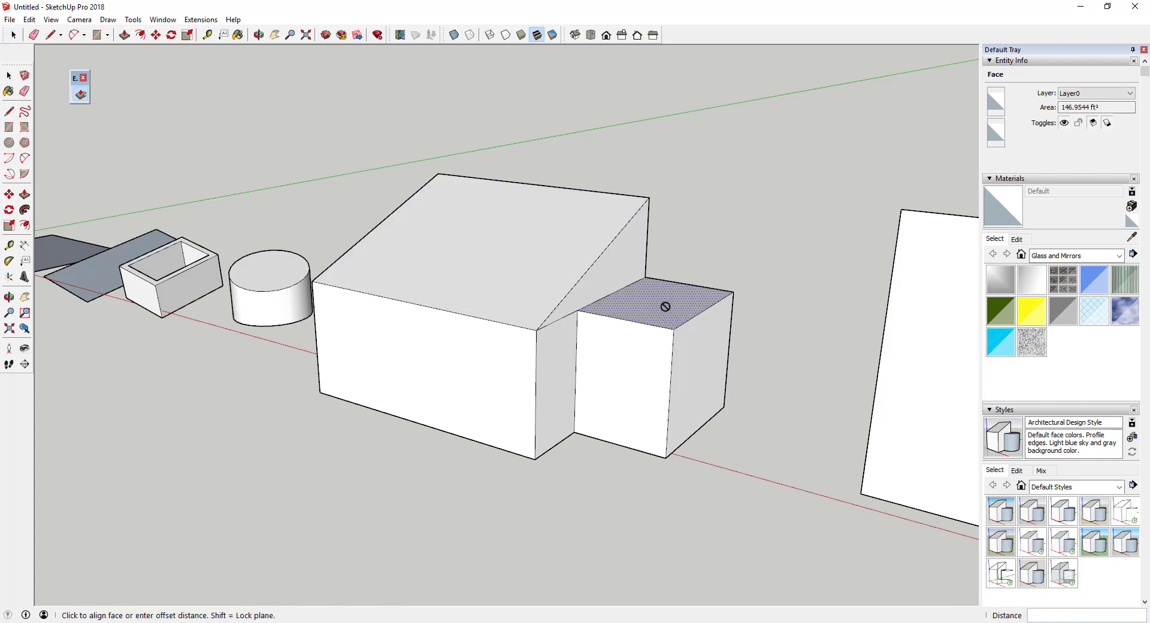
pyautogui.click(576, 246)
pyautogui.moveTo(686, 267); pyautogui.dragTo(609, 311, button='middle')
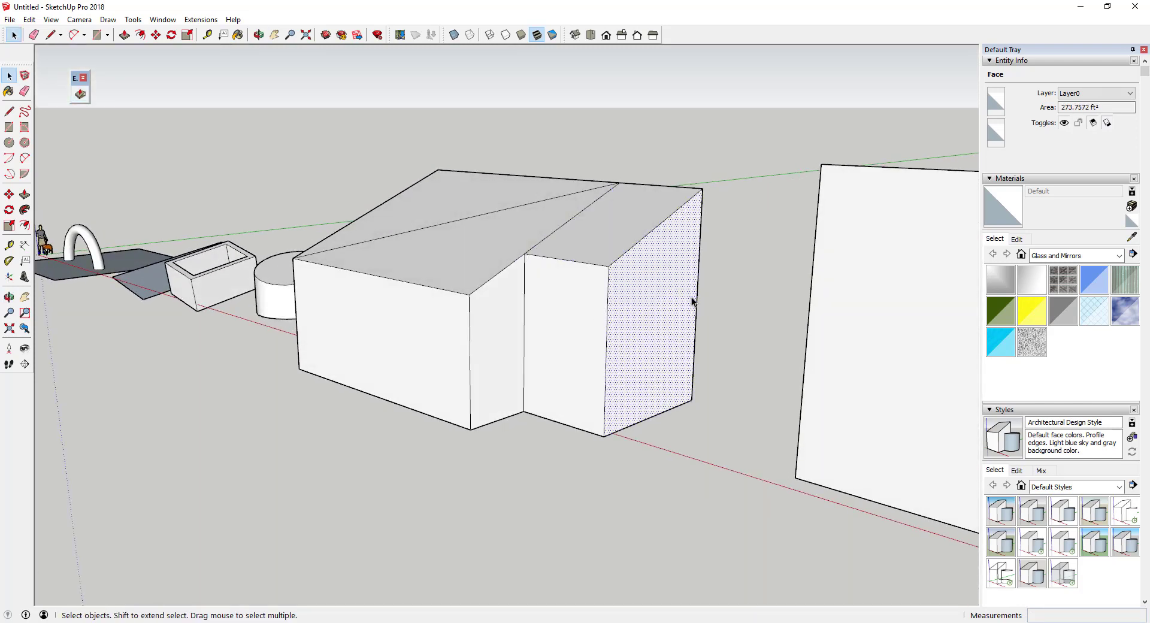
pyautogui.moveTo(563, 222); pyautogui.dragTo(542, 239, button='middle')
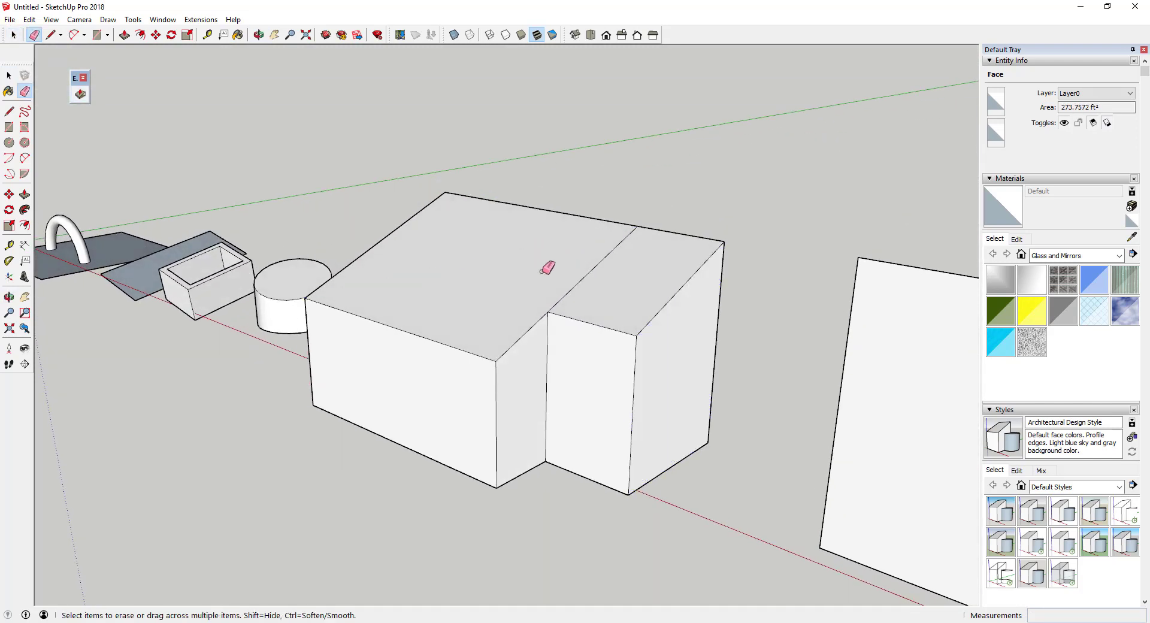
pyautogui.click(423, 266)
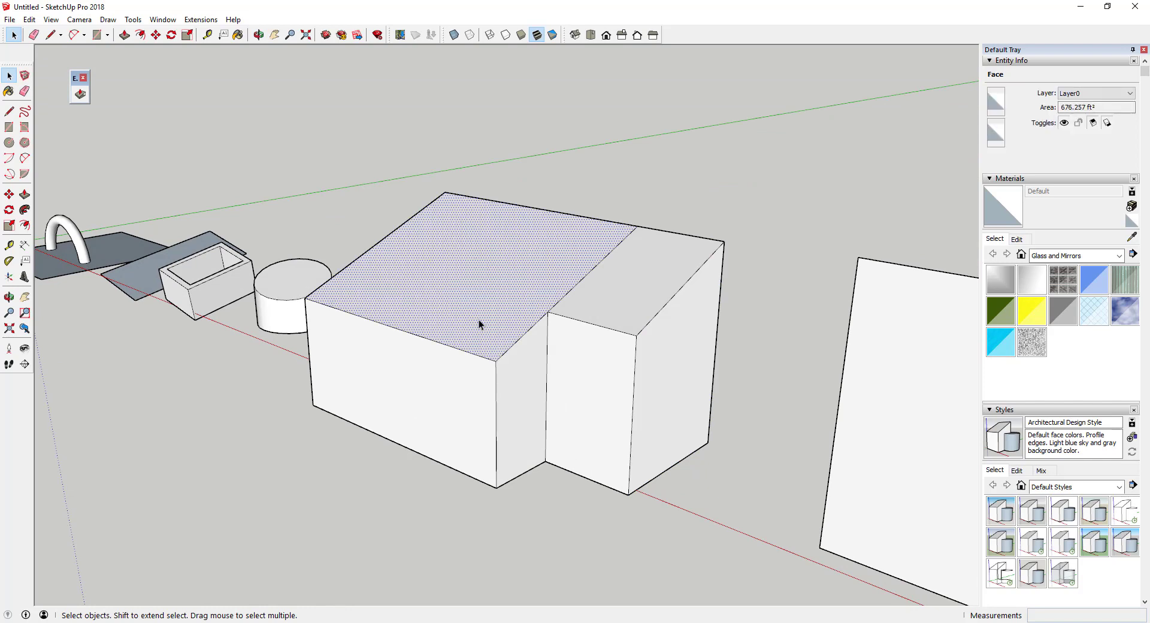
# - Align the upright rectangular panel to the flat box top
pyautogui.scroll(-6, 468, 265)
pyautogui.moveTo(465, 265); pyautogui.dragTo(507, 223, button='middle')
pyautogui.click(670, 295)
pyautogui.scroll(5, 685, 287)
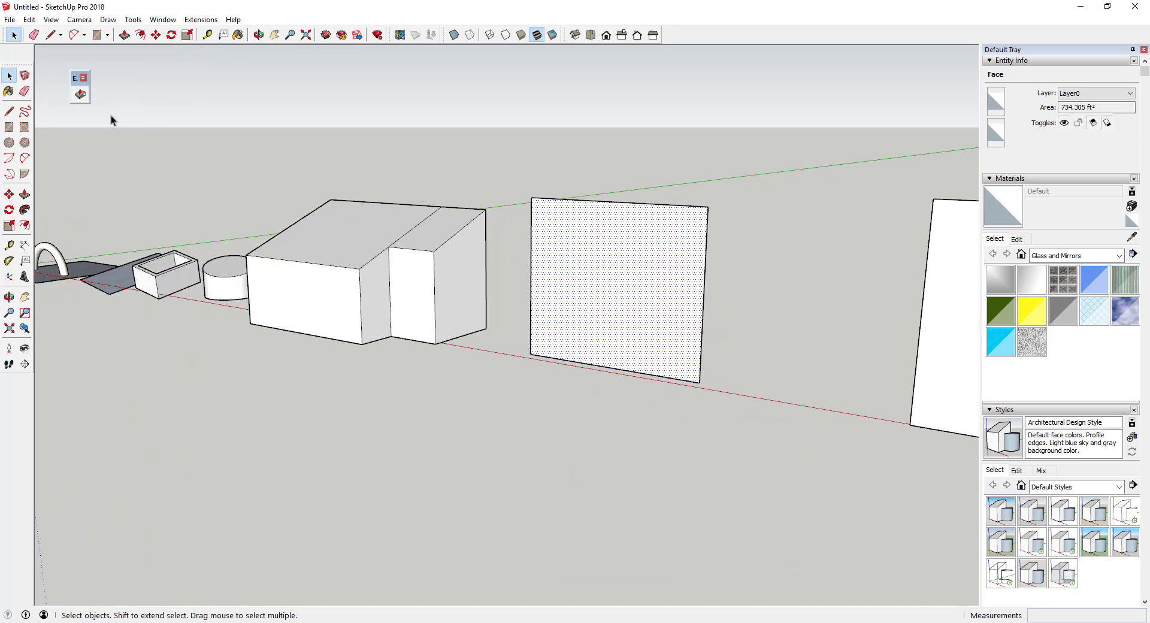
pyautogui.click(79, 94)
pyautogui.click(576, 265)
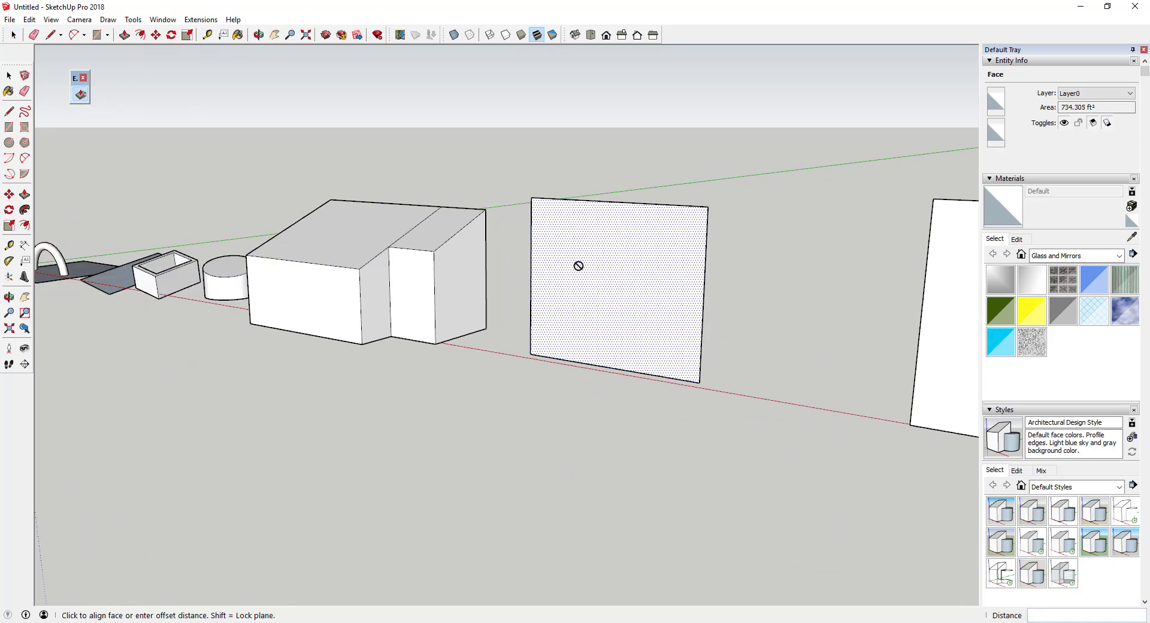
pyautogui.click(326, 243)
pyautogui.press('space')
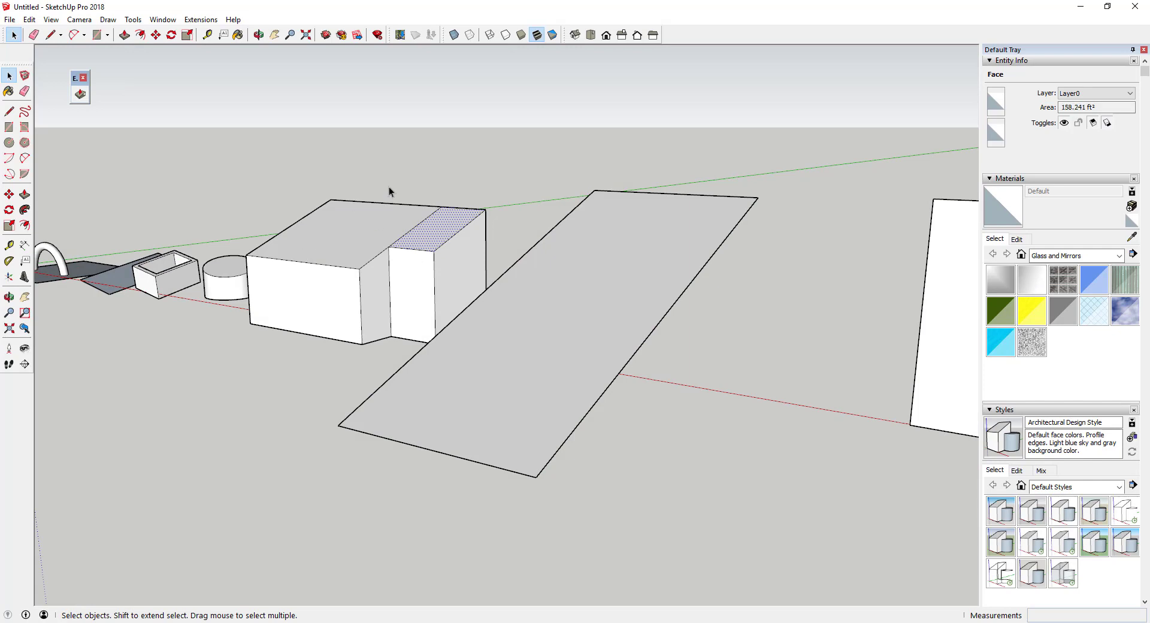
# - Undo that alignment and redo it, laying the panel flat level with the box top
pyautogui.moveTo(496, 195); pyautogui.dragTo(565, 231, button='middle')
pyautogui.hotkey('ctrl', 'z')
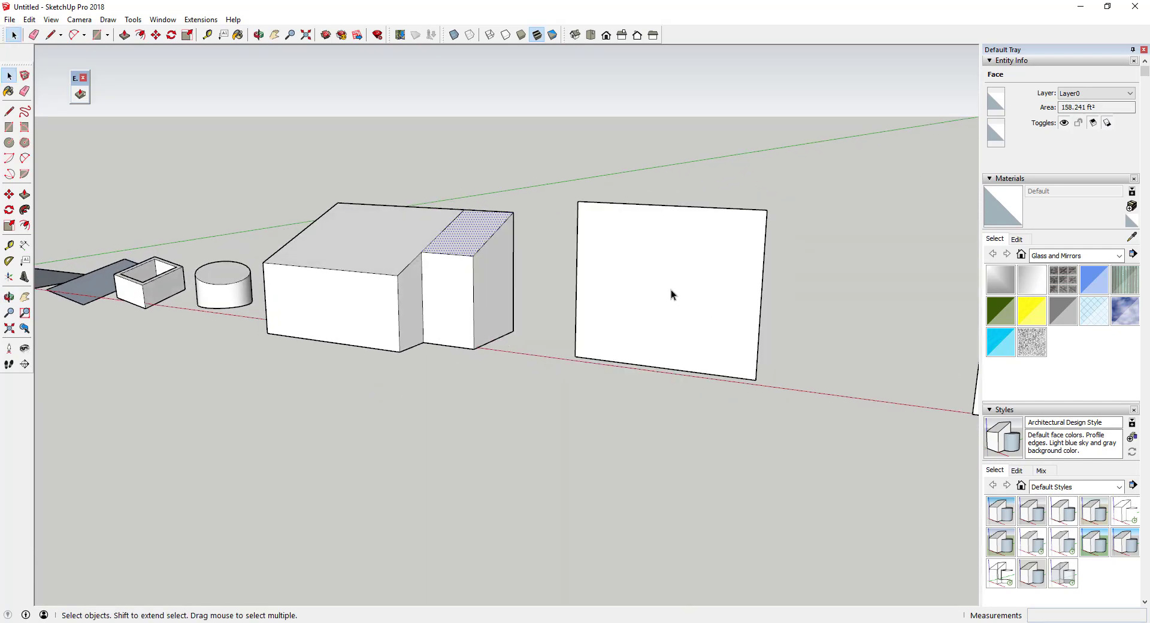
pyautogui.click(81, 94)
pyautogui.click(645, 288)
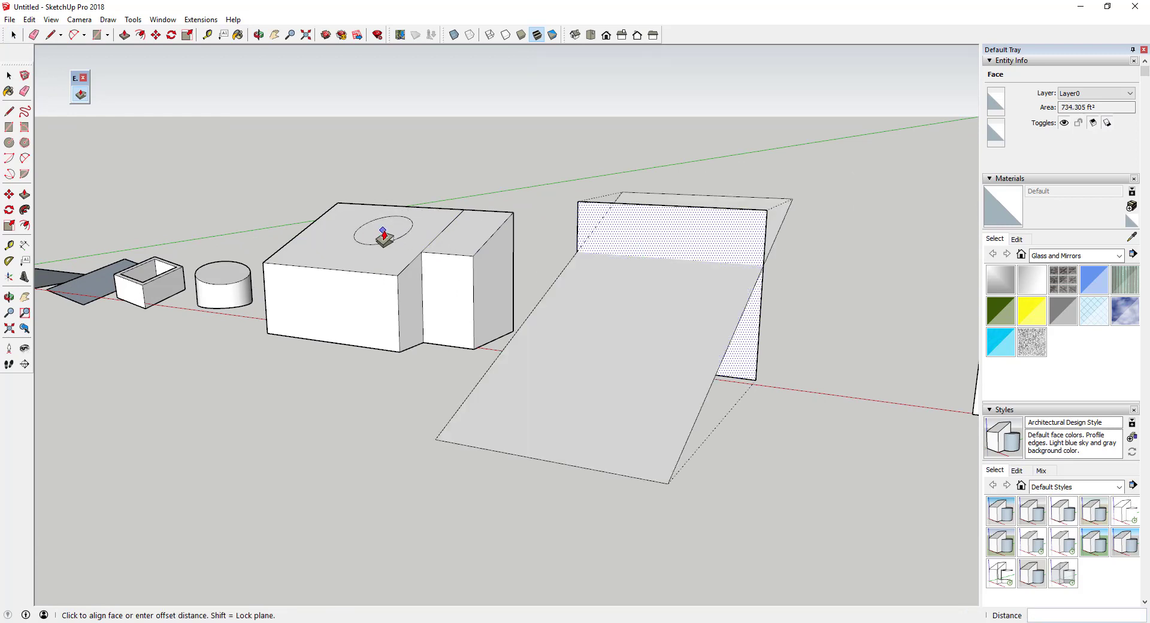
pyautogui.click(383, 235)
pyautogui.scroll(-5, 386, 233)
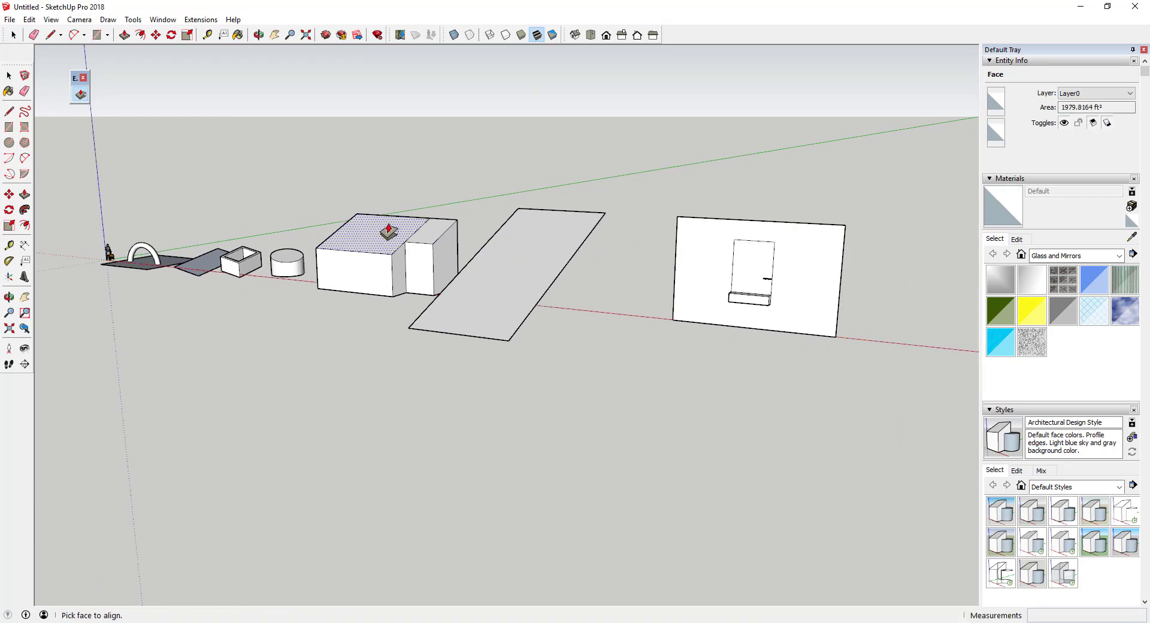
pyautogui.press('space')
pyautogui.scroll(5, 753, 257)
pyautogui.moveTo(728, 243); pyautogui.dragTo(514, 313, button='middle')
pyautogui.scroll(6, 670, 307)
pyautogui.scroll(-3, 586, 264)
pyautogui.scroll(2, 647, 317)
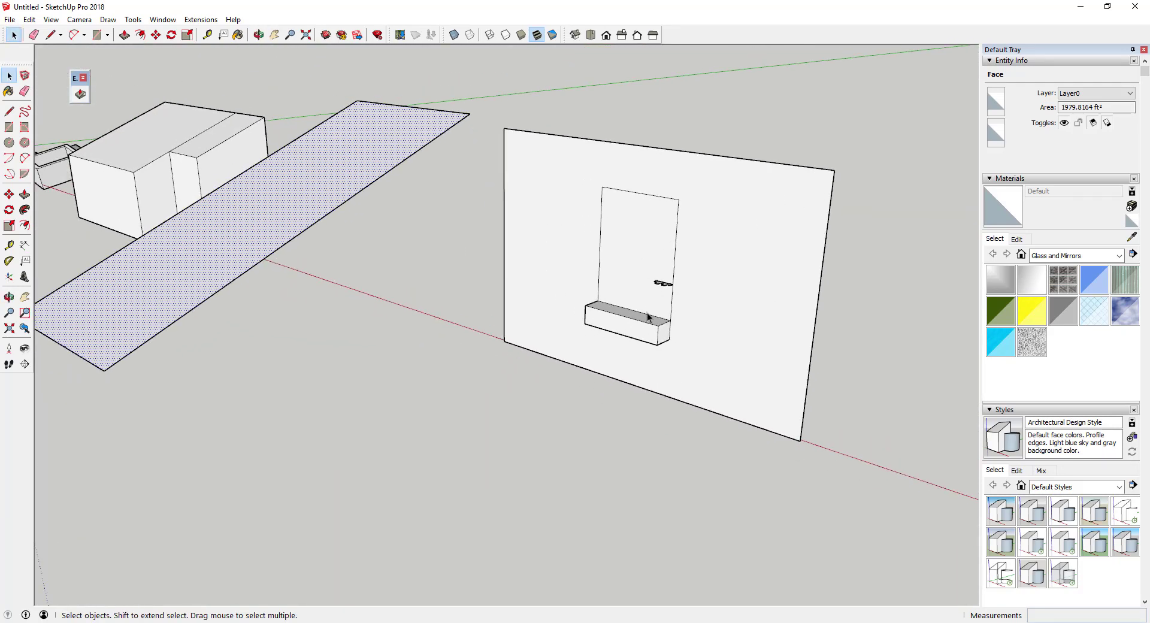
pyautogui.click(80, 94)
pyautogui.click(607, 318)
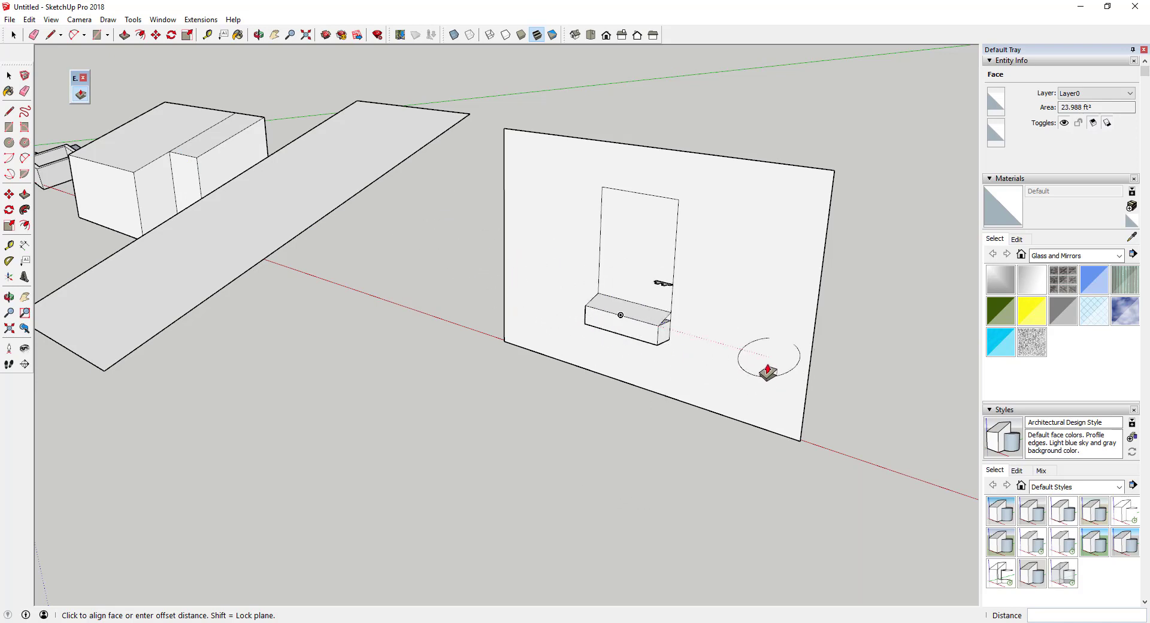
pyautogui.click(709, 336)
pyautogui.press('space')
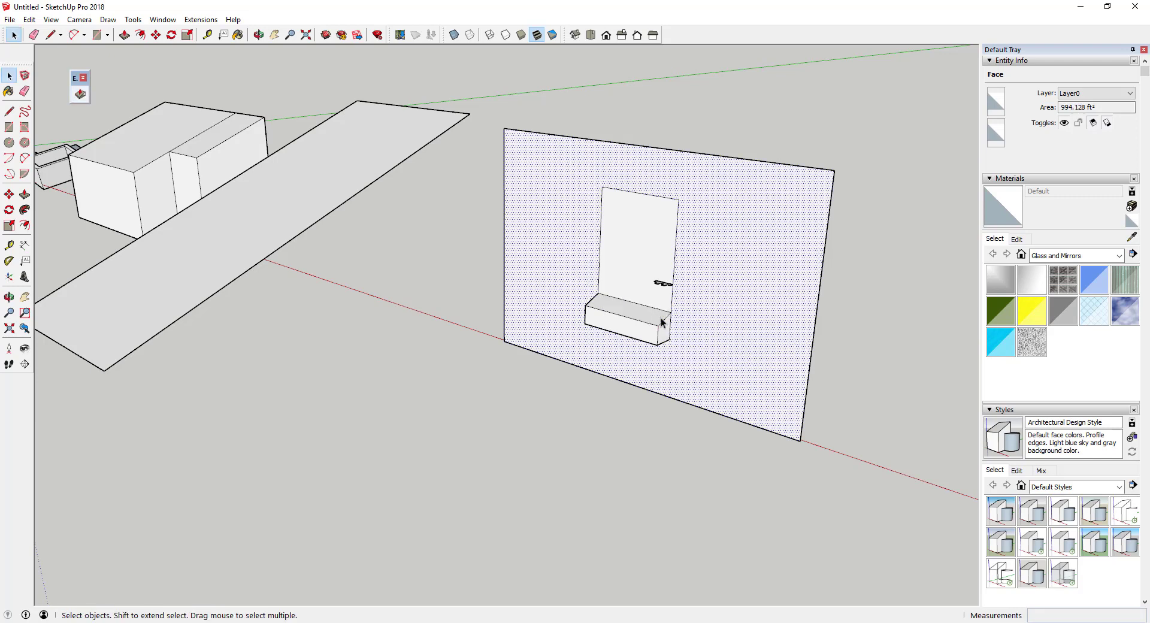
# - Select the panel's right, top and left edges and sweep the trim profile along them
pyautogui.click(632, 273)
pyautogui.scroll(5, 676, 273)
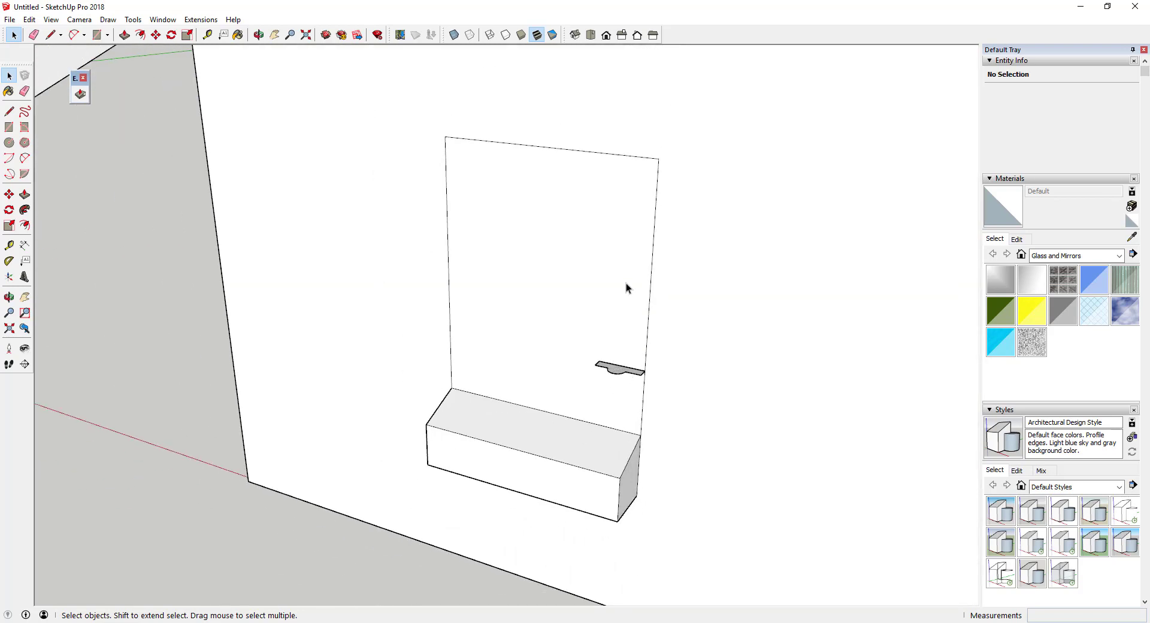
pyautogui.click(652, 294)
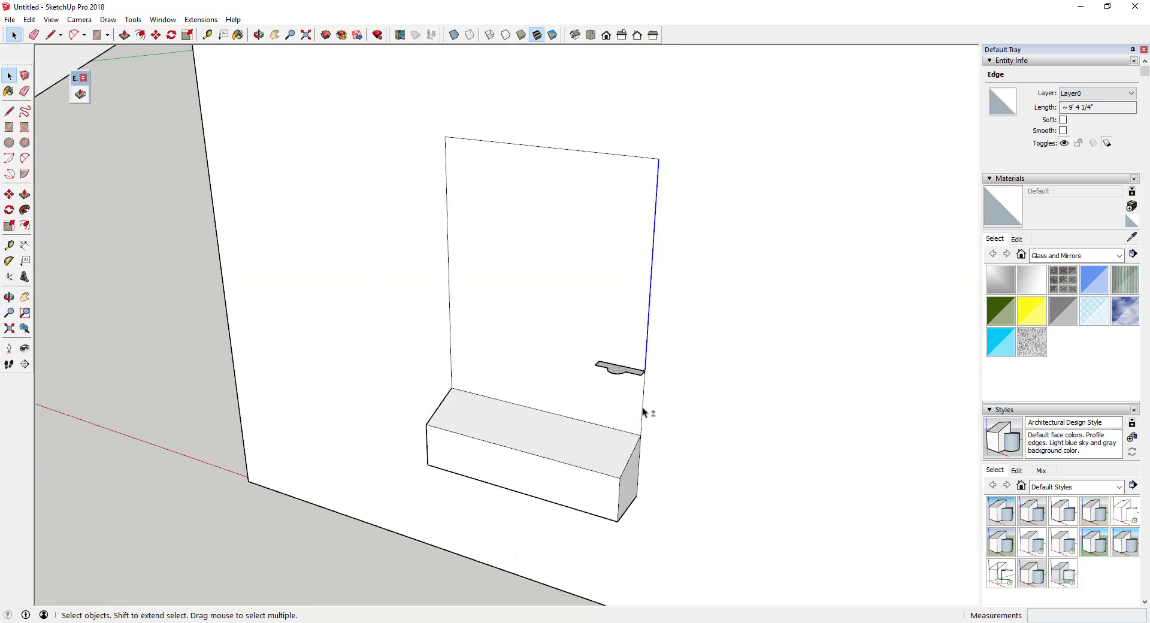
pyautogui.keyDown('shift'); pyautogui.click(559, 147); pyautogui.keyUp('shift')
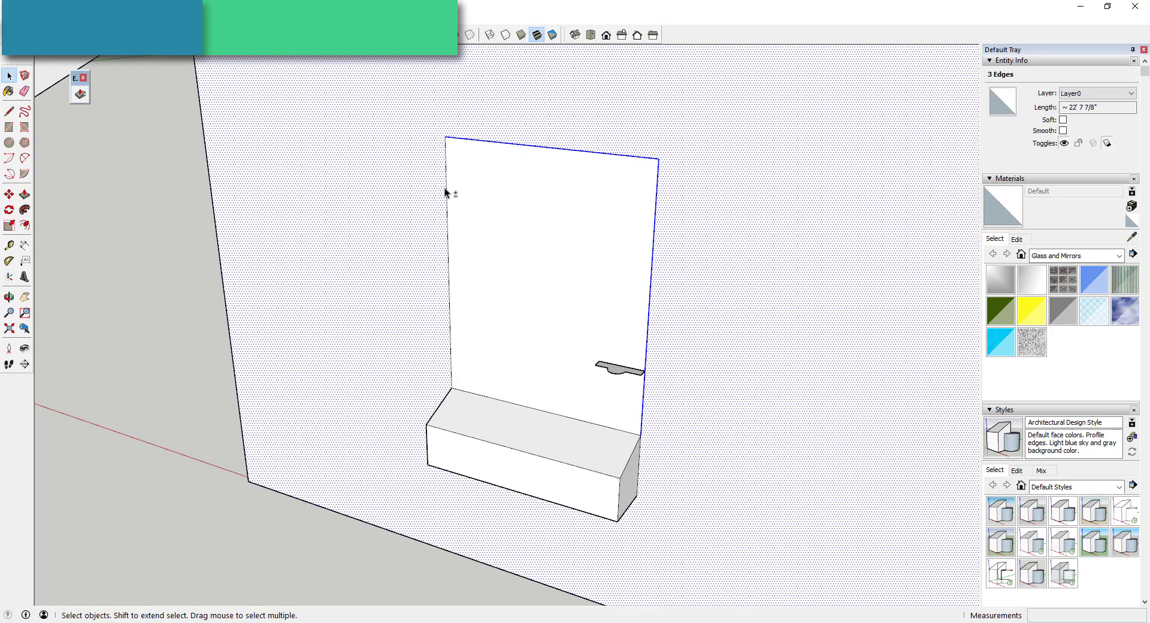
pyautogui.keyDown('shift'); pyautogui.click(446, 188); pyautogui.keyUp('shift')
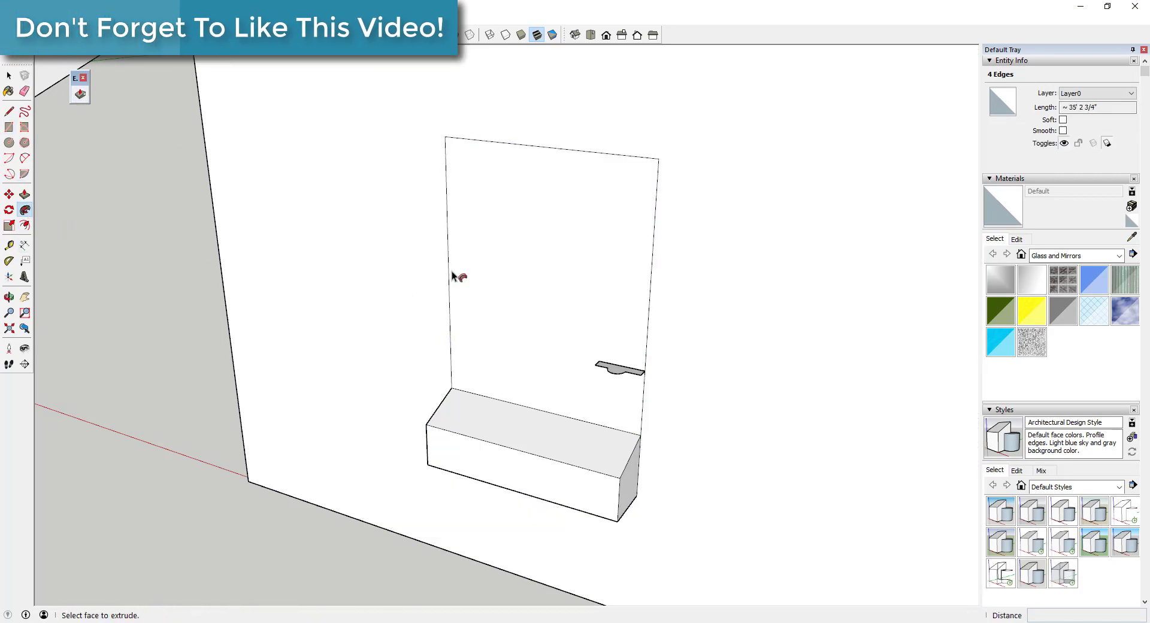
pyautogui.click(25, 209)
pyautogui.click(629, 366)
pyautogui.moveTo(614, 408); pyautogui.dragTo(662, 432, button='middle')
pyautogui.scroll(5, 599, 450)
pyautogui.moveTo(564, 464); pyautogui.dragTo(555, 403, button='middle')
# - Align both trim pieces' bottom faces to the sloped sill top
pyautogui.press('space')
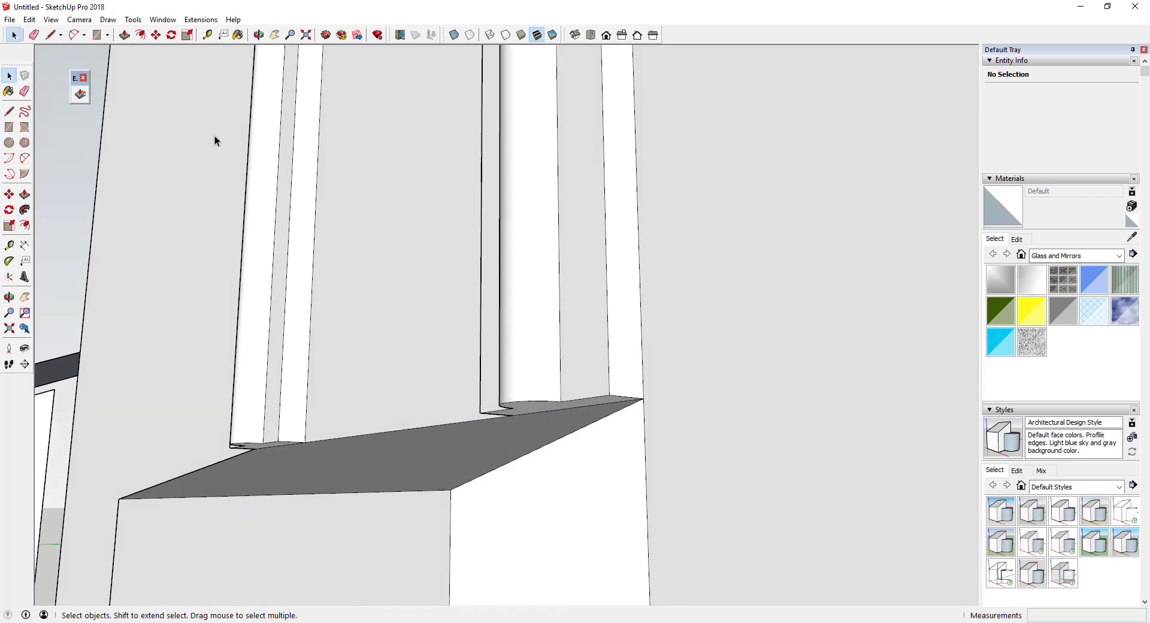
pyautogui.click(79, 95)
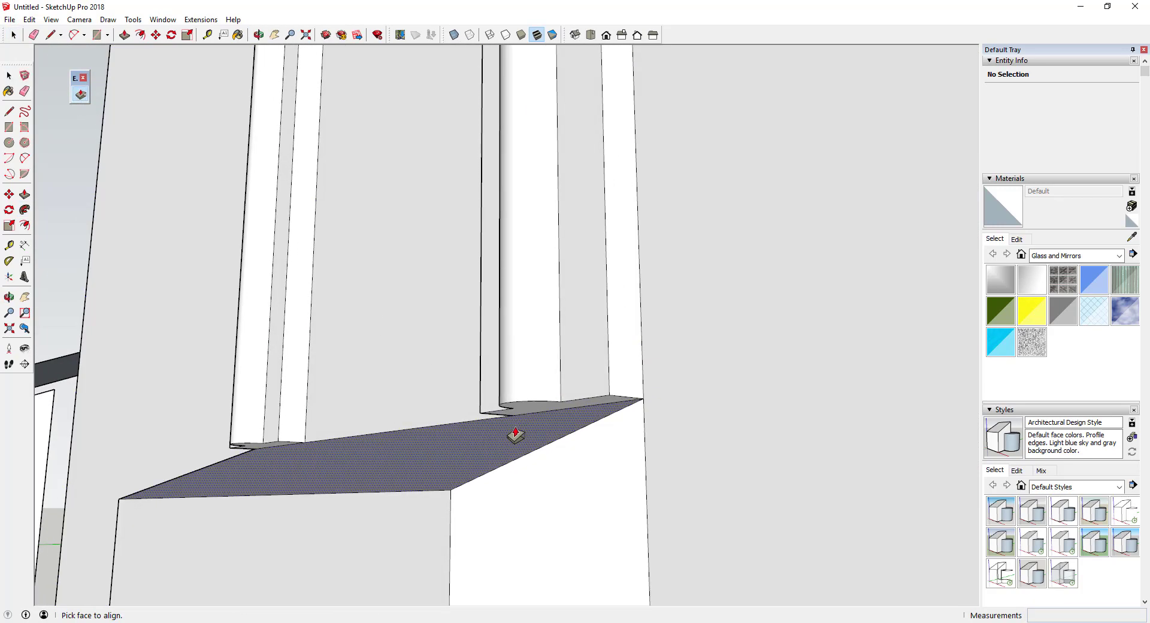
pyautogui.click(527, 413)
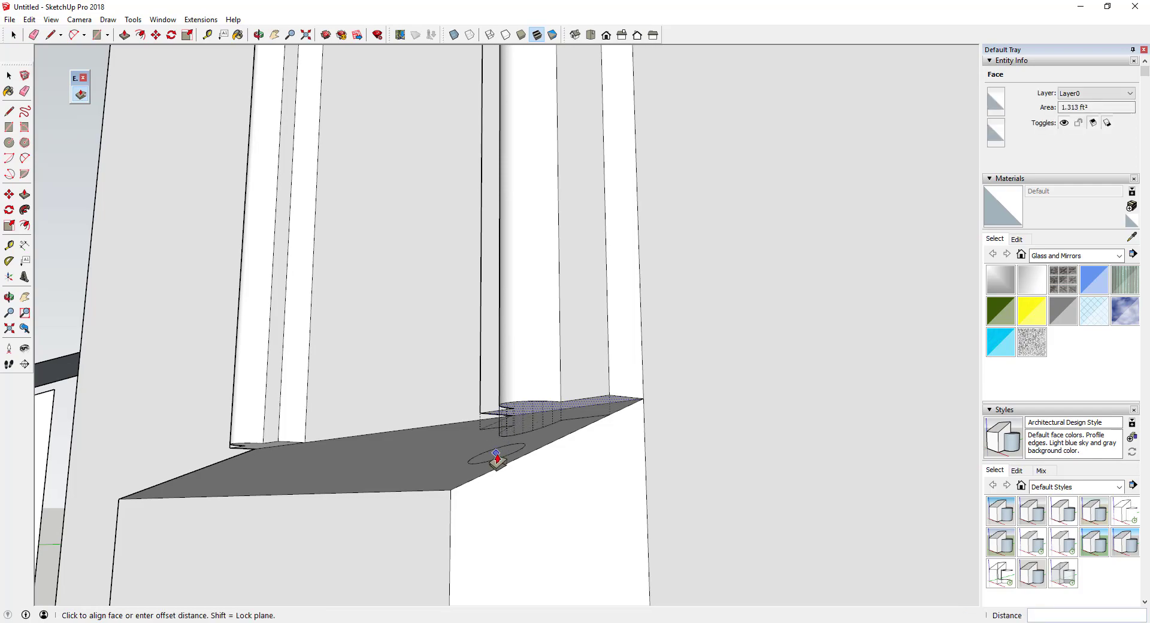
pyautogui.click(496, 461)
pyautogui.moveTo(498, 462); pyautogui.dragTo(203, 431, button='middle')
pyautogui.scroll(5, 659, 415)
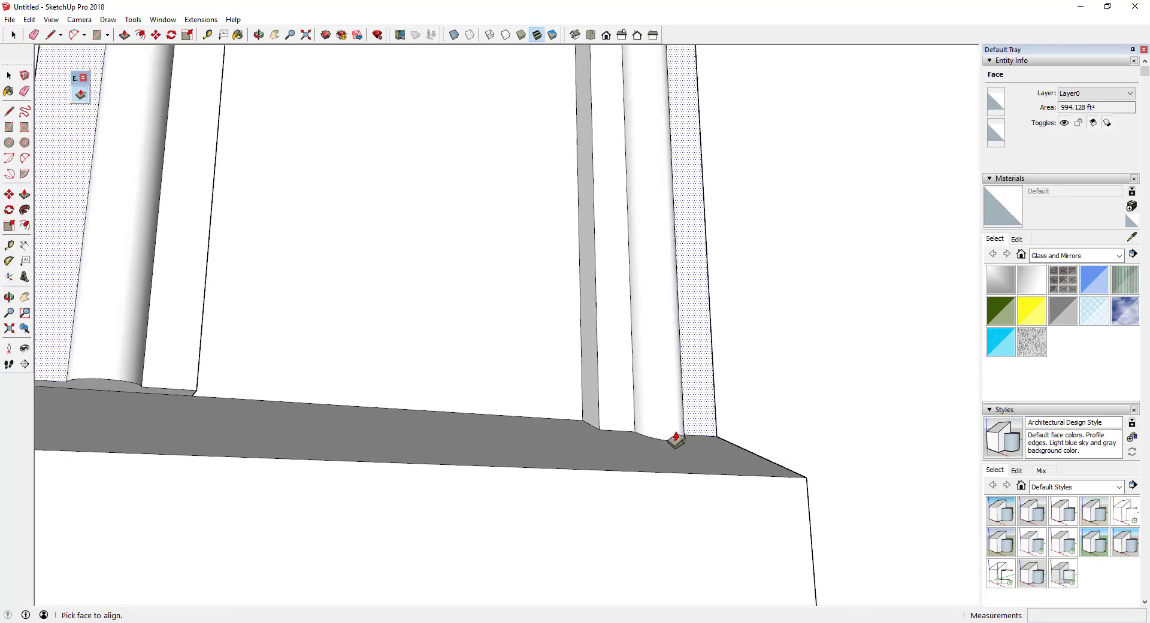
pyautogui.moveTo(625, 431); pyautogui.dragTo(375, 415, button='middle')
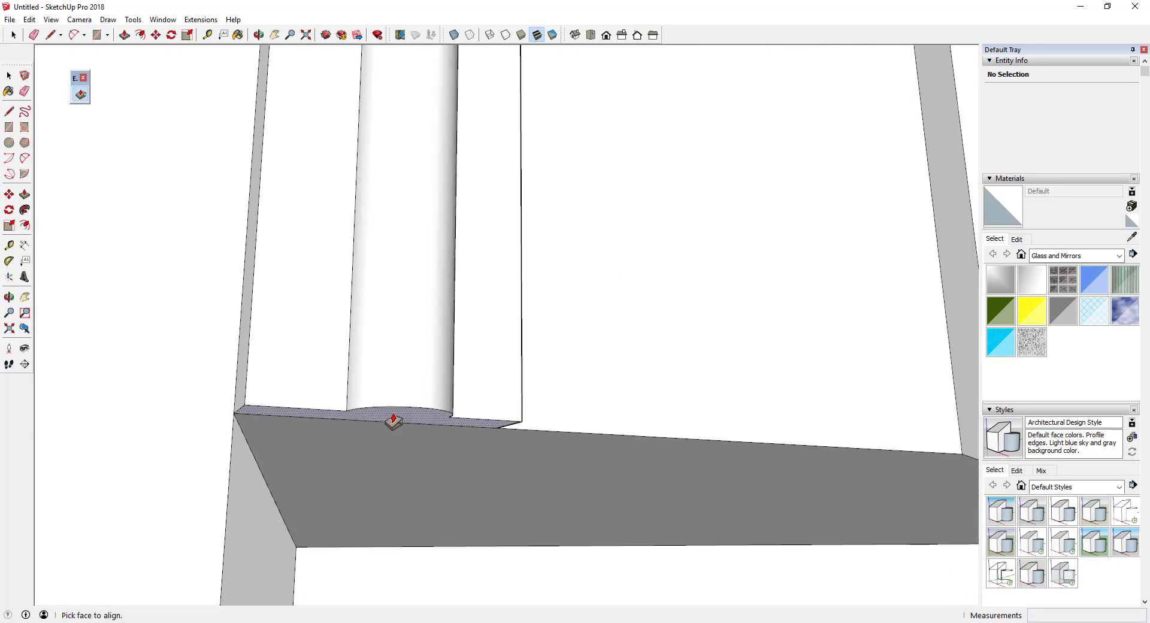
pyautogui.click(393, 419)
pyautogui.click(385, 480)
pyautogui.scroll(-10, 308, 454)
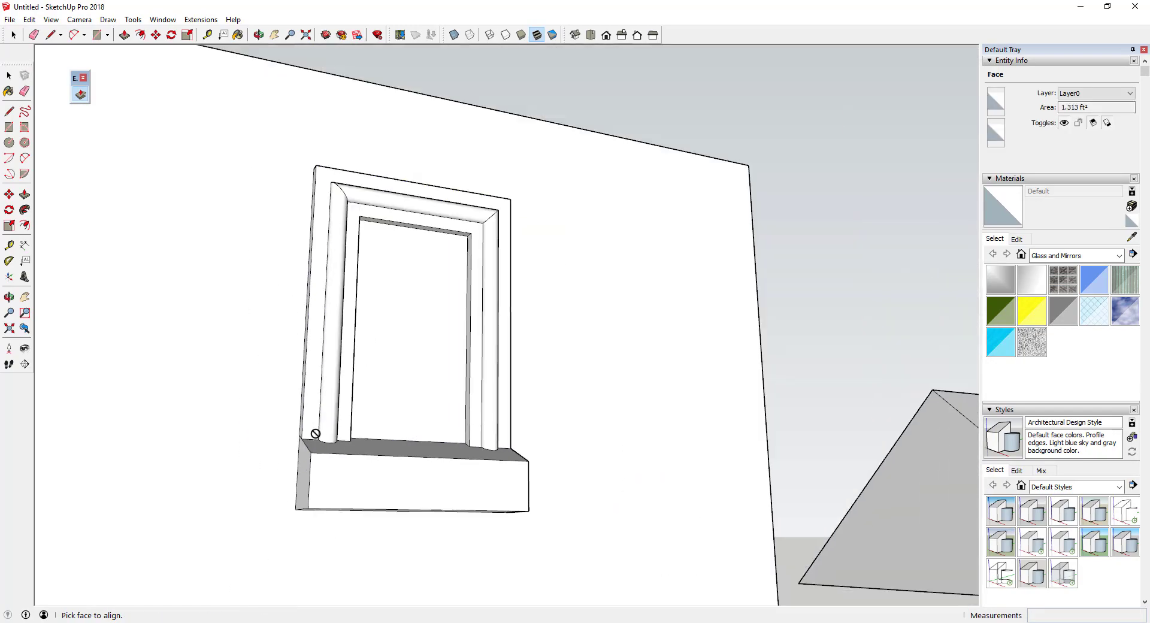
pyautogui.moveTo(314, 433); pyautogui.dragTo(393, 506, button='middle')
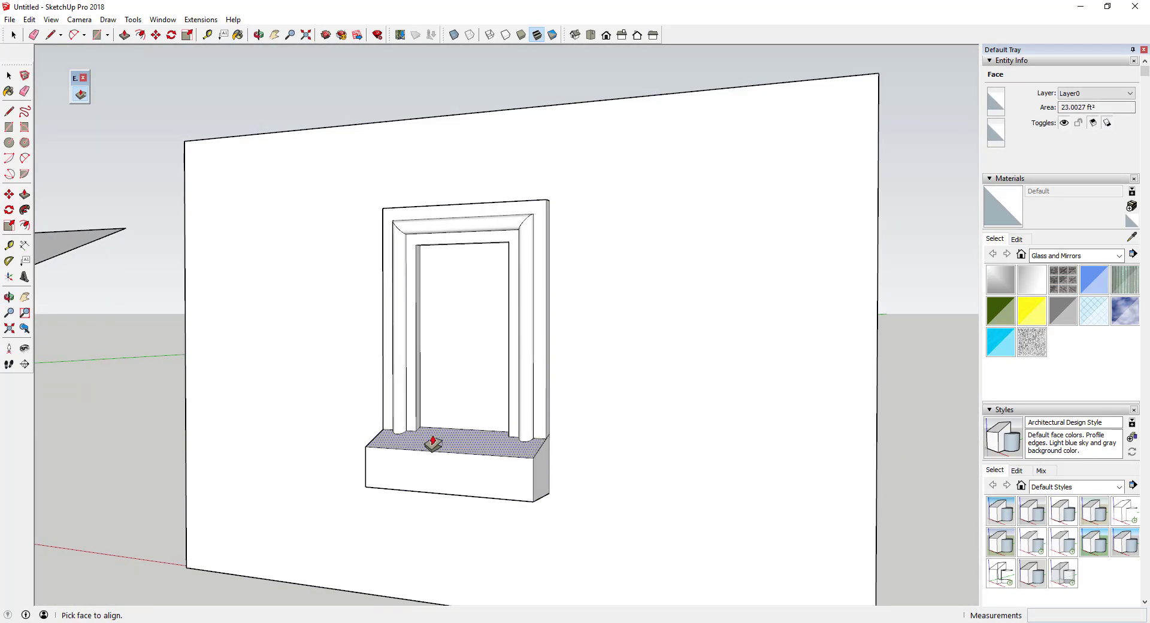
# - Orbit away from the window to look over the roof and dormer
pyautogui.scroll(-5, 432, 444)
pyautogui.moveTo(444, 449); pyautogui.dragTo(384, 488, button='middle')
pyautogui.press('space')
pyautogui.scroll(-8, 318, 417)
pyautogui.moveTo(707, 467); pyautogui.dragTo(760, 473, button='middle')
pyautogui.scroll(5, 759, 472)
pyautogui.moveTo(622, 477); pyautogui.dragTo(453, 333, button='middle')
pyautogui.scroll(3, 456, 334)
pyautogui.moveTo(542, 311); pyautogui.dragTo(673, 377, button='middle')
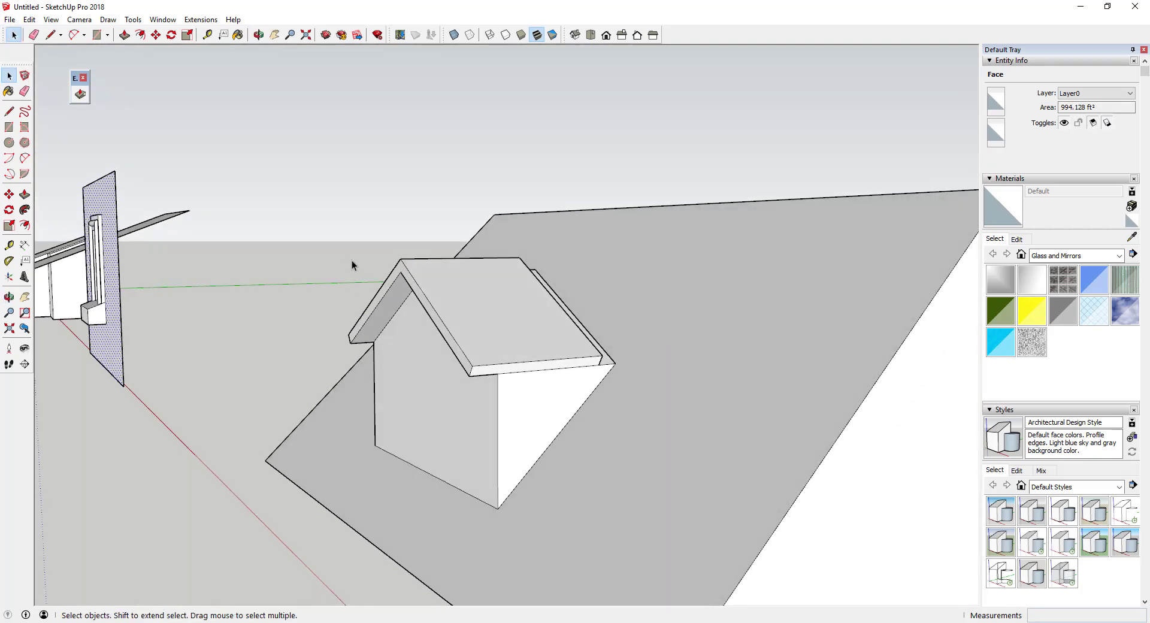
pyautogui.scroll(-3, 625, 419)
pyautogui.moveTo(626, 419); pyautogui.dragTo(501, 372, button='middle')
pyautogui.click(800, 293)
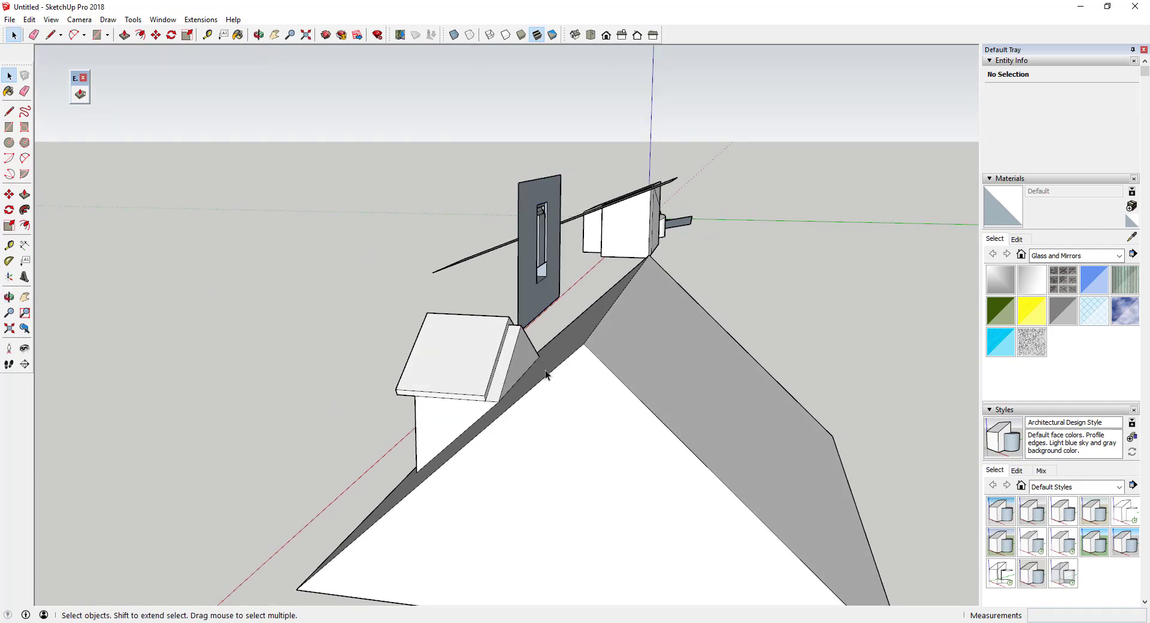
pyautogui.moveTo(545, 371); pyautogui.dragTo(483, 305, button='middle')
pyautogui.press('l')
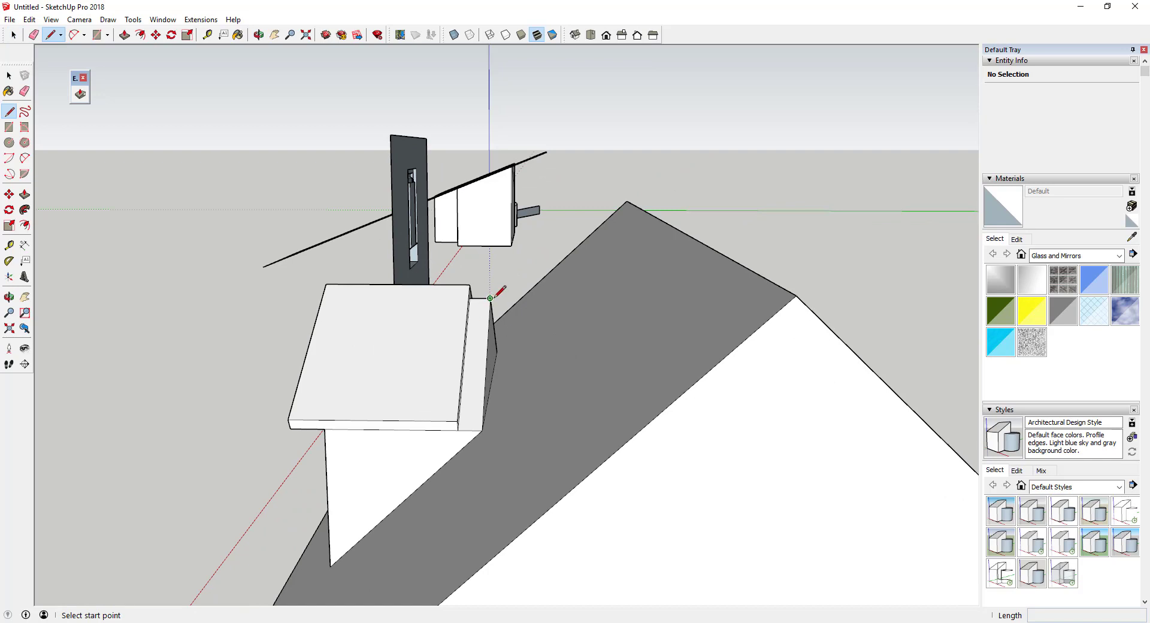
pyautogui.click(490, 297)
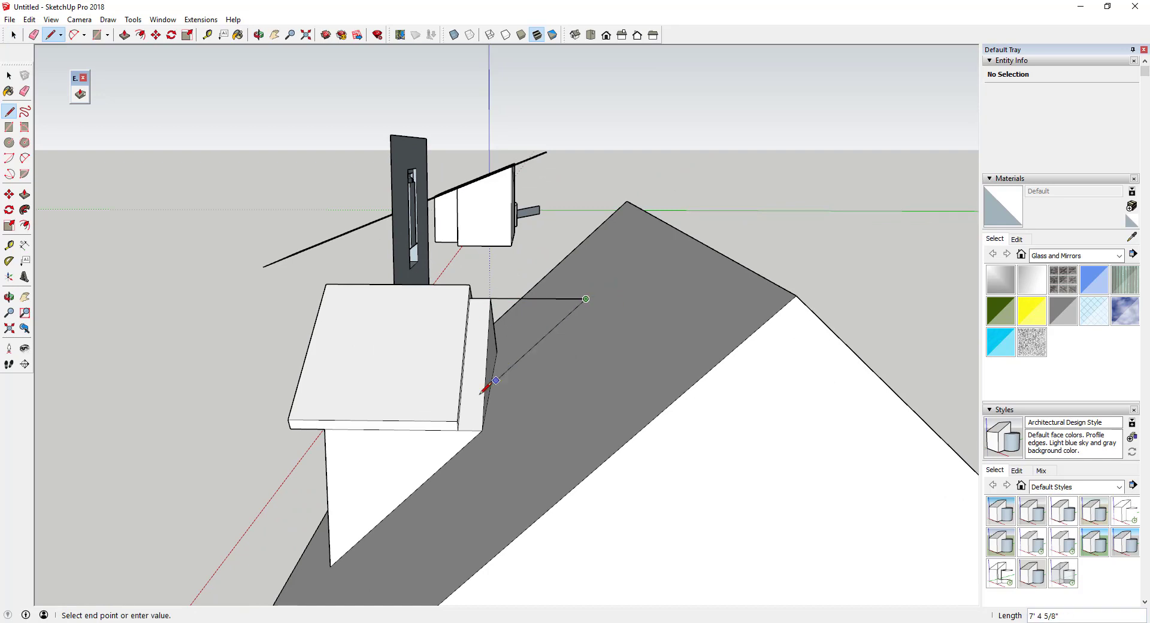
pyautogui.press('space')
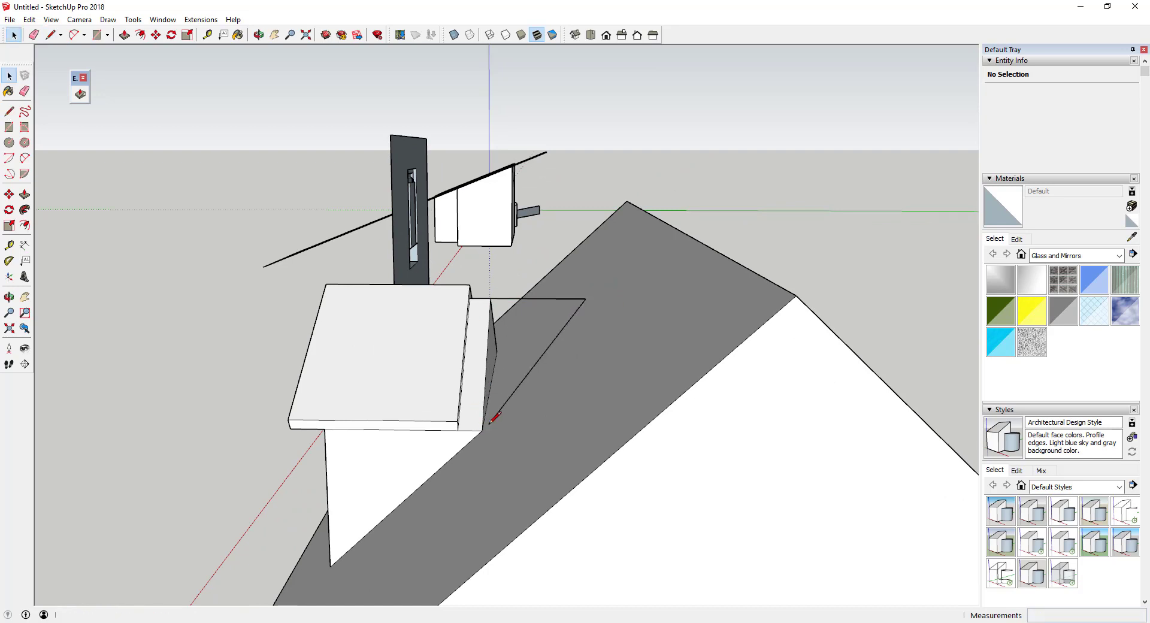
pyautogui.press('l')
pyautogui.click(483, 430)
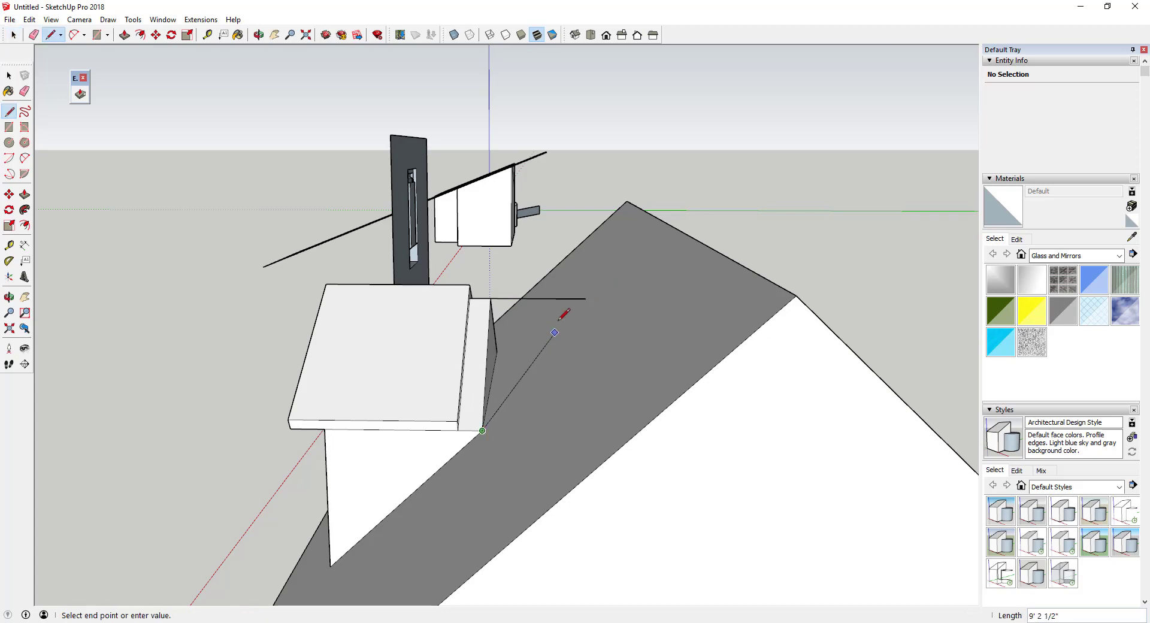
pyautogui.press('space')
pyautogui.moveTo(565, 348); pyautogui.dragTo(541, 358, button='middle')
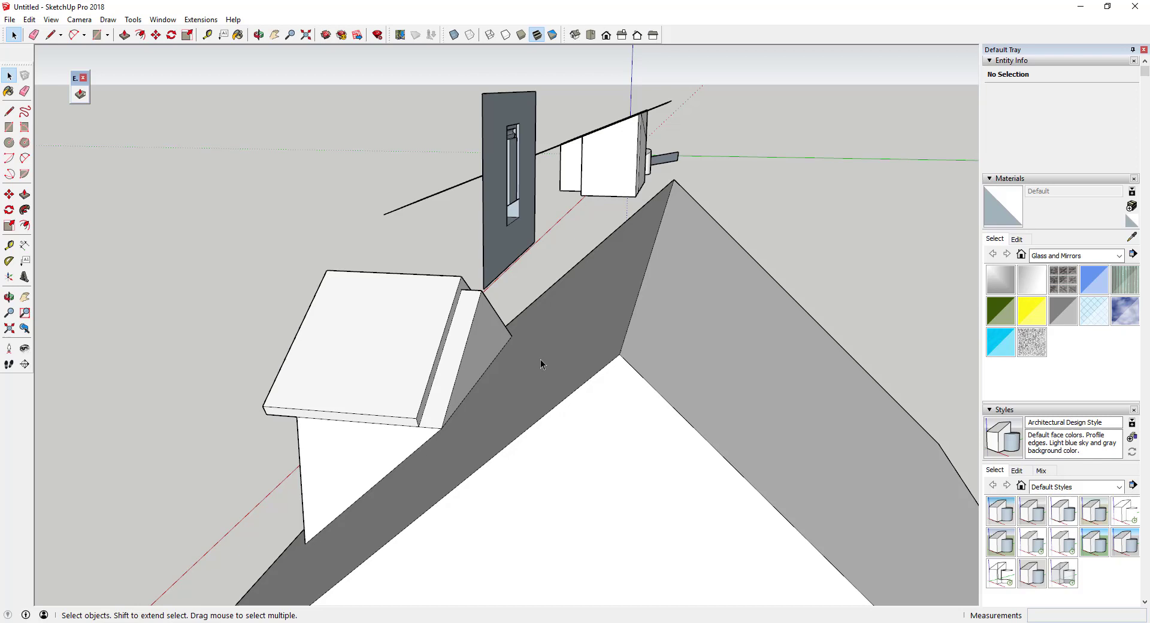
# - Align the dormer's triangular side face and its roof face to the sloped main roof
pyautogui.click(80, 94)
pyautogui.click(491, 339)
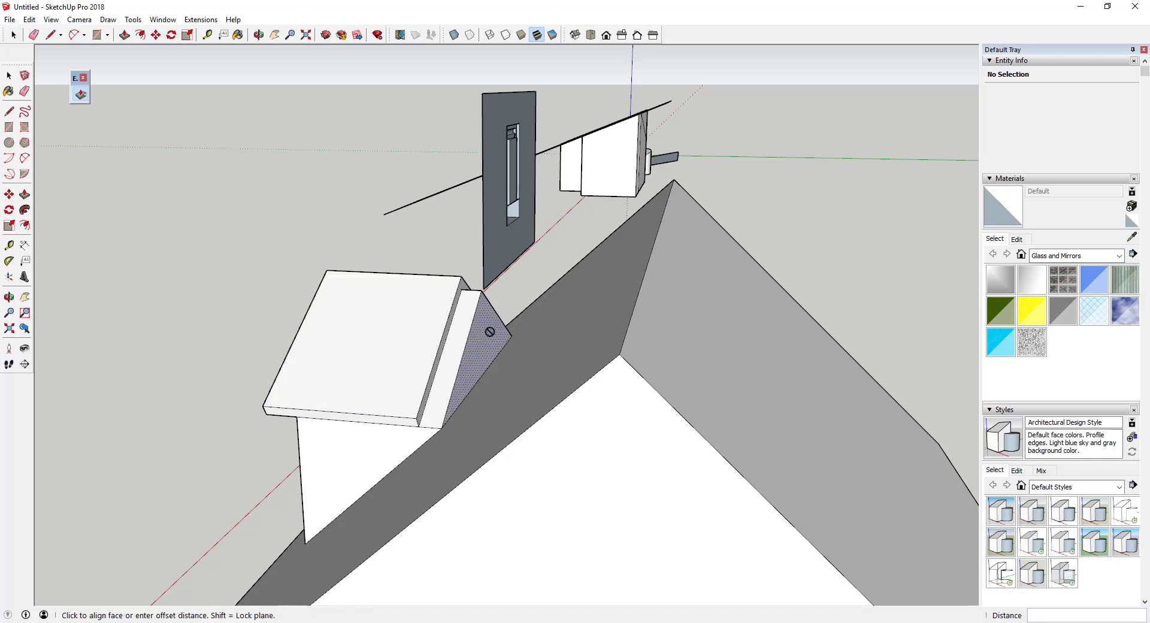
pyautogui.click(592, 328)
pyautogui.click(457, 321)
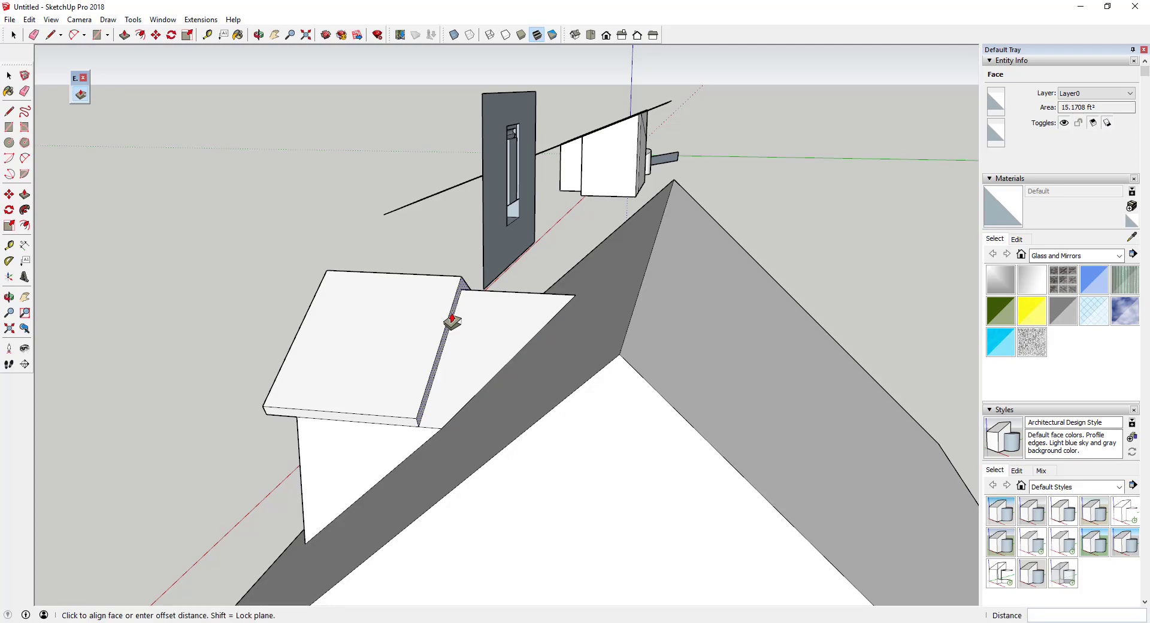
pyautogui.click(585, 335)
pyautogui.moveTo(586, 336); pyautogui.dragTo(552, 301, button='middle')
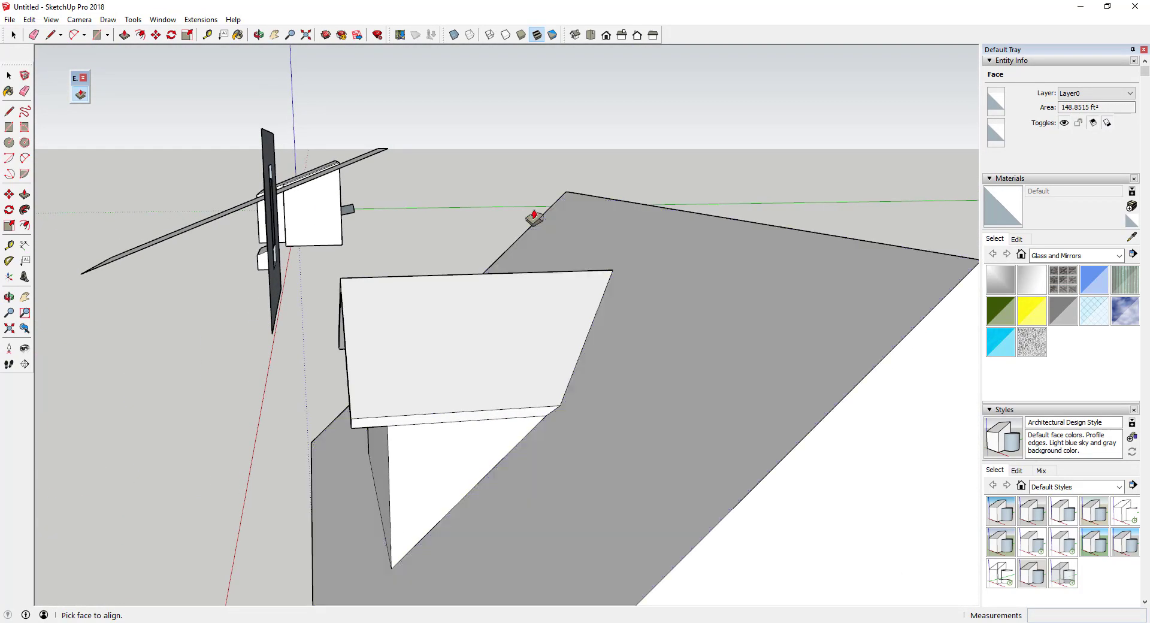
pyautogui.press('space')
pyautogui.click(620, 339)
pyautogui.moveTo(620, 336); pyautogui.dragTo(681, 328, button='middle')
pyautogui.scroll(3, 681, 328)
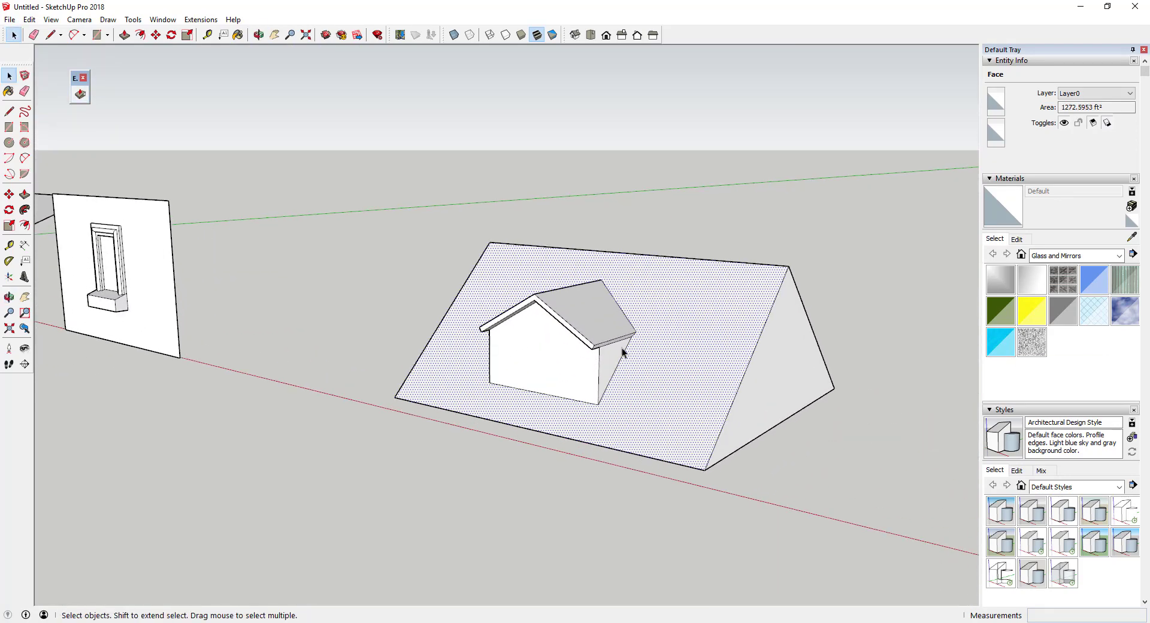
pyautogui.click(81, 94)
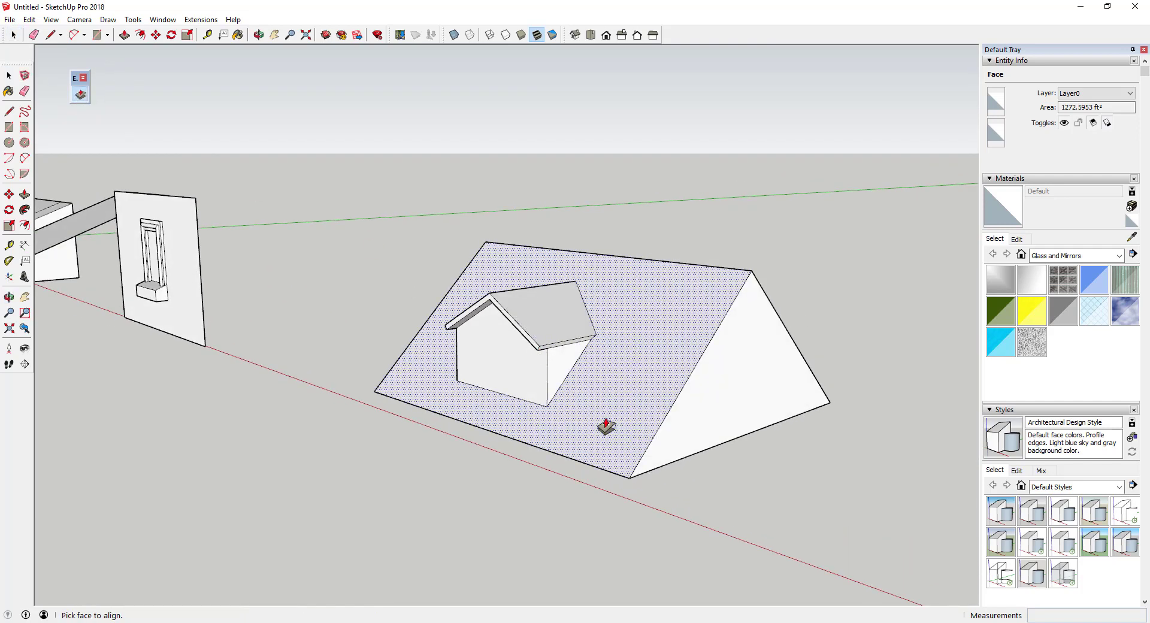
pyautogui.click(731, 371)
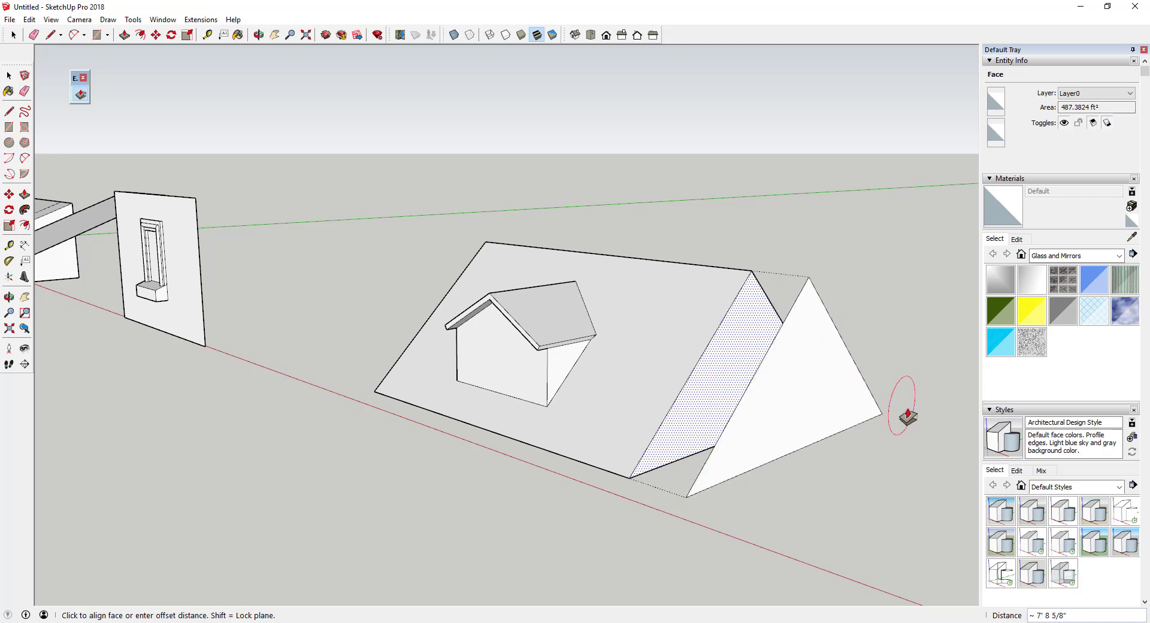
pyautogui.press('space')
pyautogui.scroll(-3, 764, 399)
pyautogui.scroll(2, 764, 399)
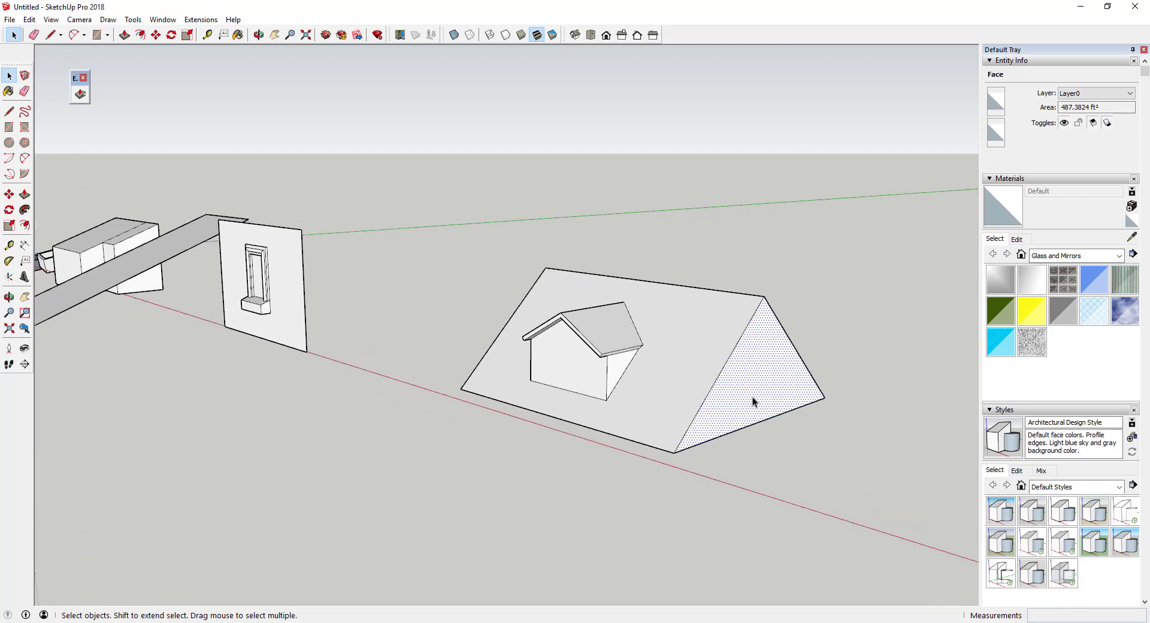